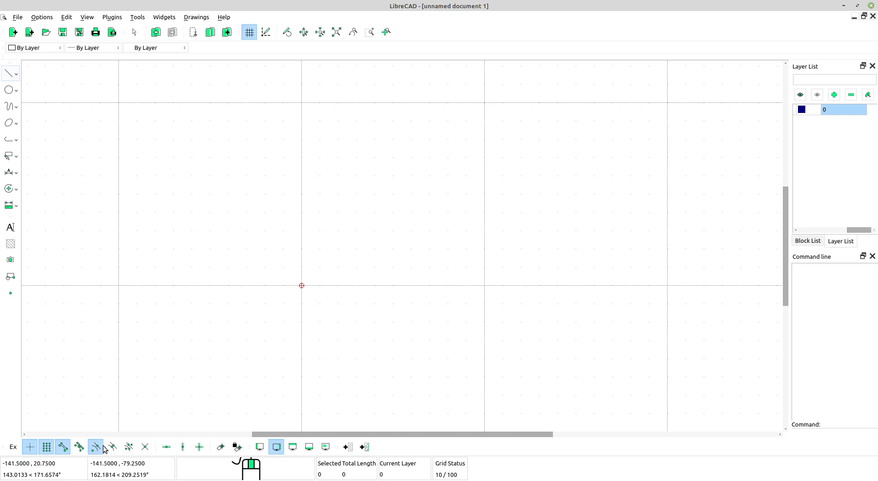
- Enable snapping to middle points and intersections, alongside the snaps that are already active
left_click(112, 447)
left_click(145, 447)
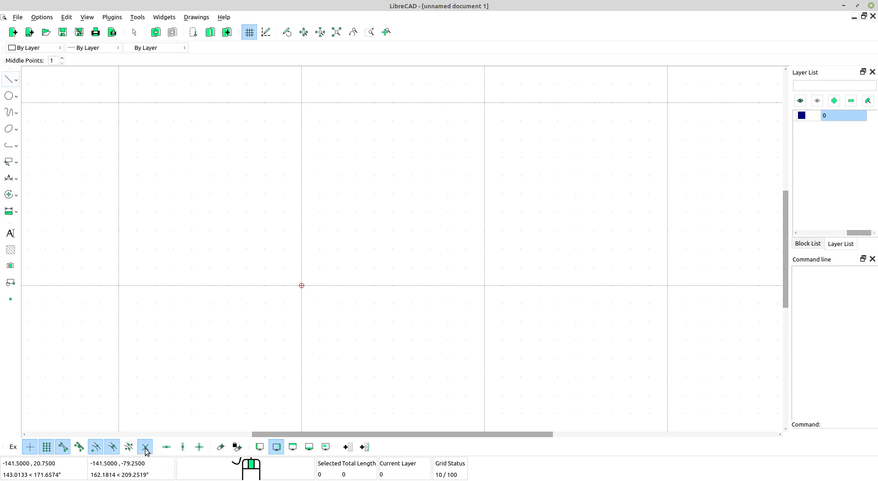
scroll(265, 227, "down", 2)
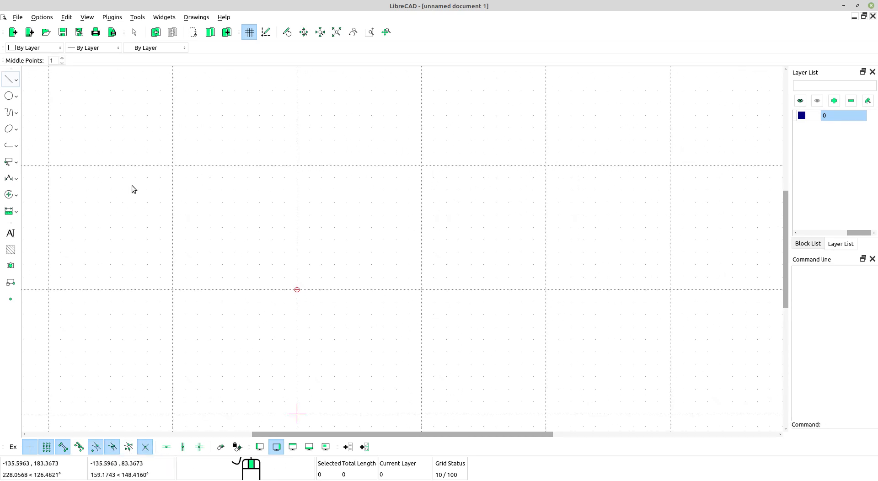
- Draw a circle of radius 30 by center and point, centered on the origin
left_click(14, 98)
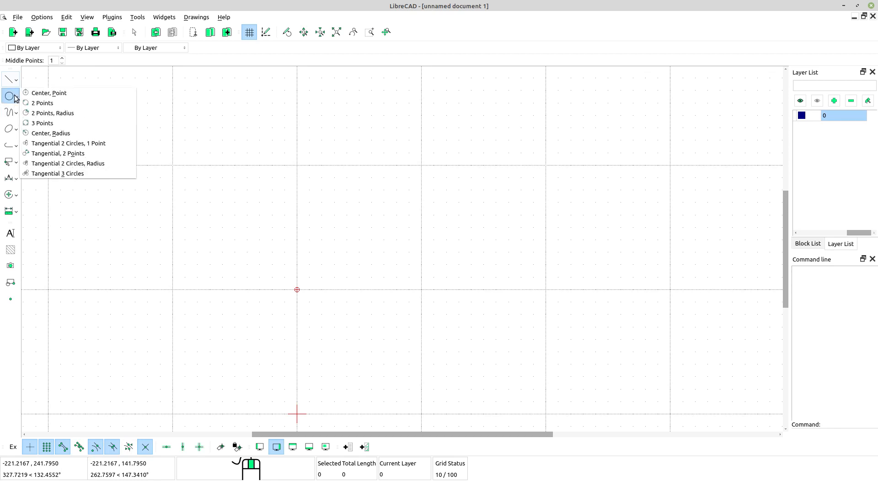
left_click(60, 93)
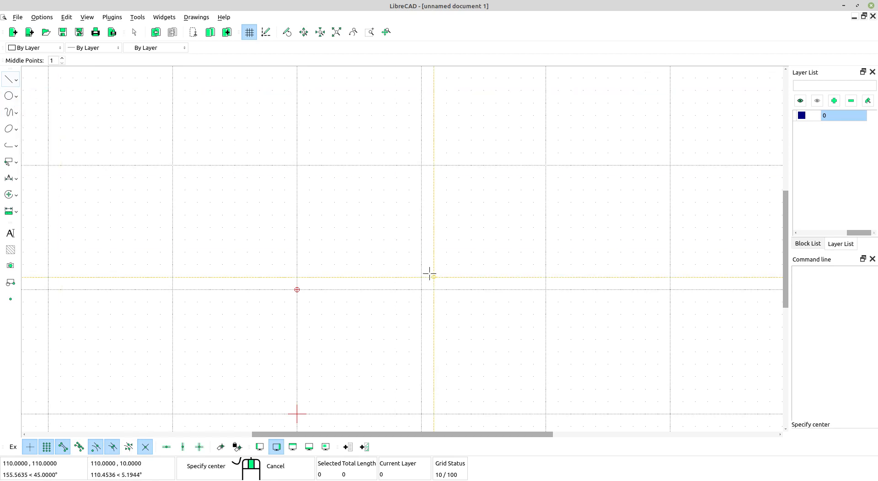
scroll(299, 293, "up", 2)
scroll(299, 292, "up", 1)
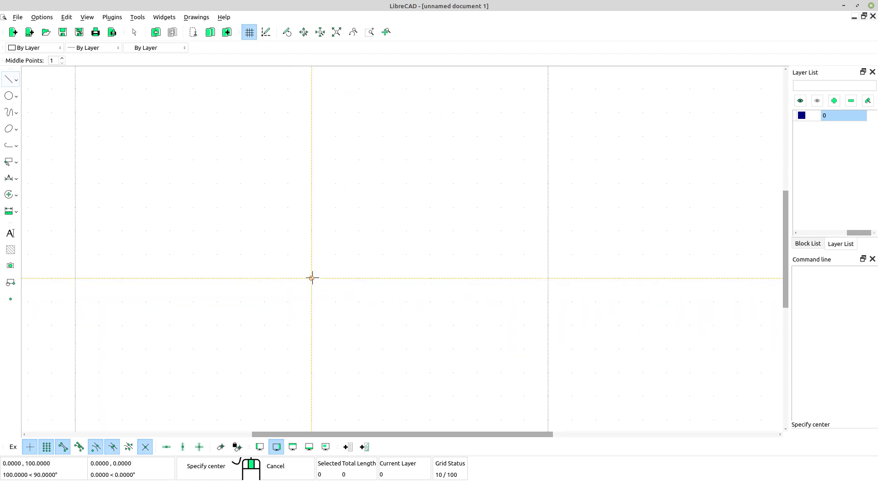
left_click(312, 278)
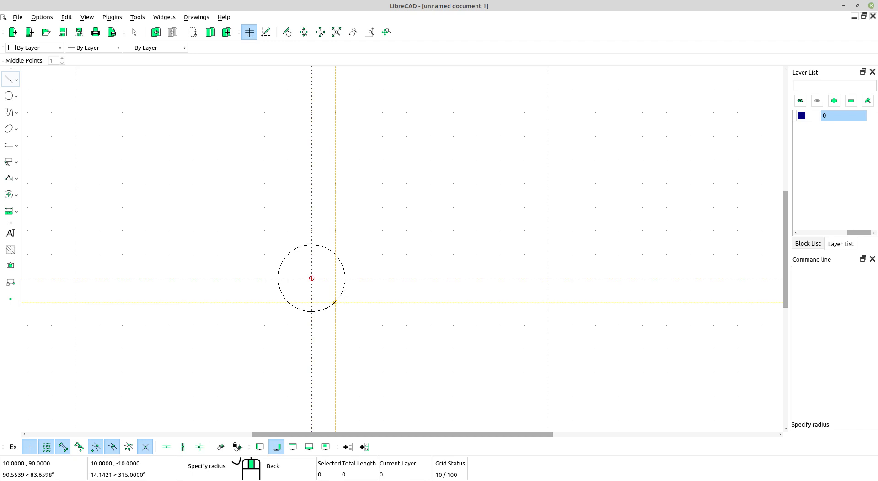
left_click(806, 434)
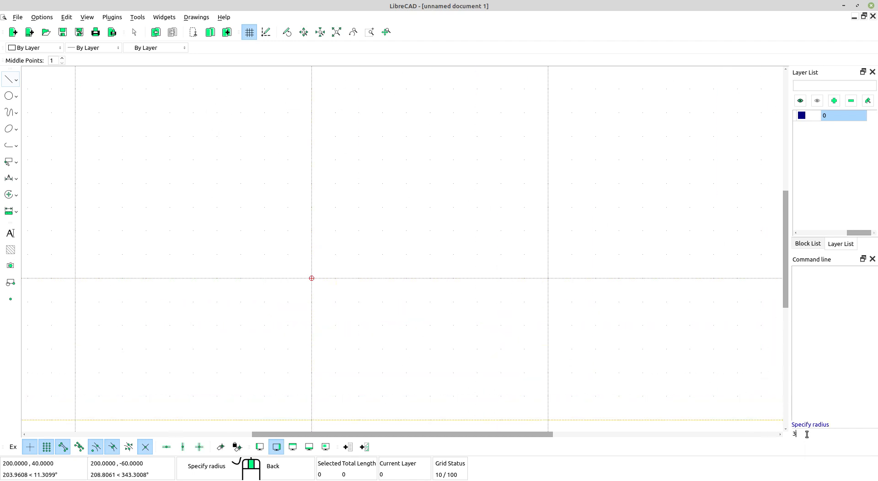
key("Return")
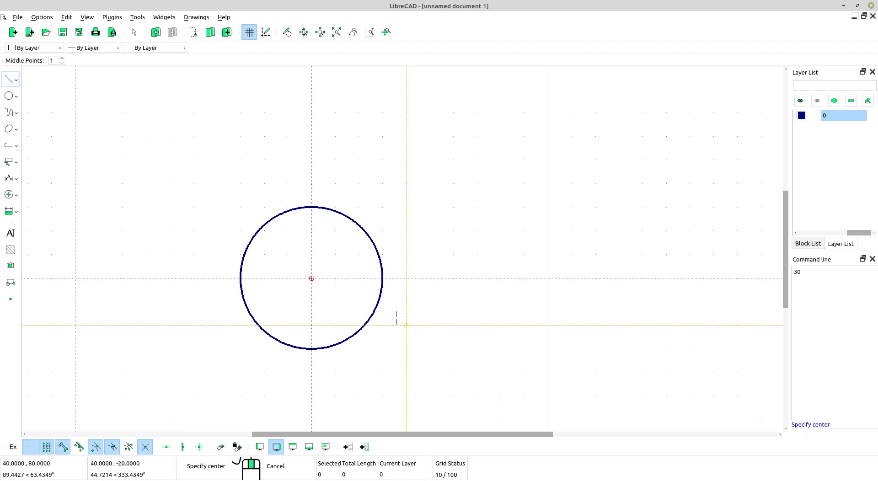
- Draw a small circle of radius 5 centered on the large circle at (-30, 0)
scroll(263, 283, "up", 2)
scroll(263, 283, "up", 2)
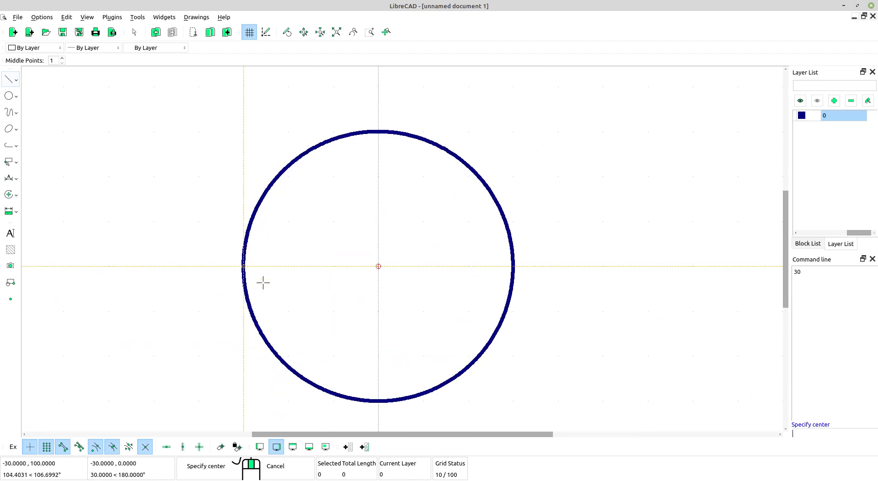
left_click(241, 266)
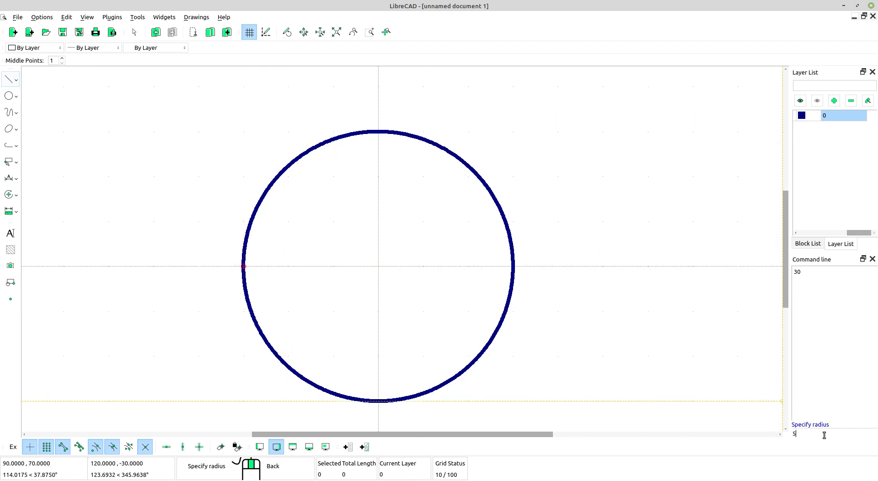
key("Return")
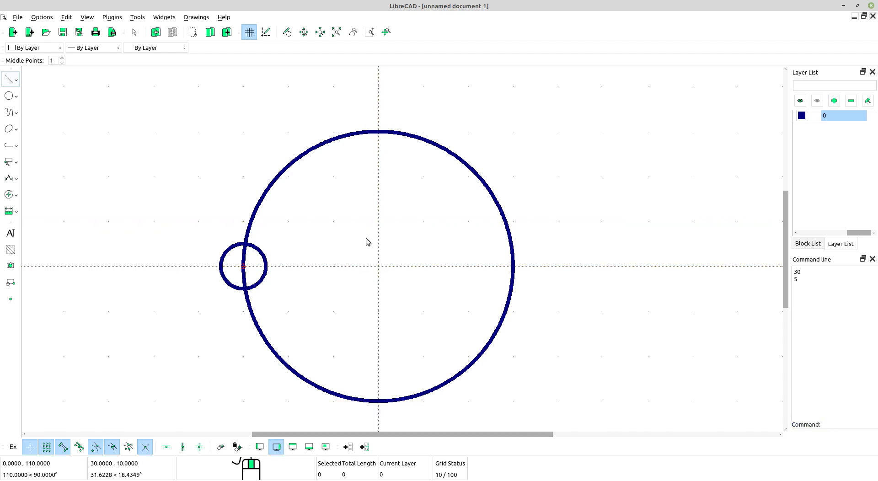
- Rotate the small circle about the origin, using its center as the reference point and (-30, 20) as the target point
scroll(255, 251, "up", 3)
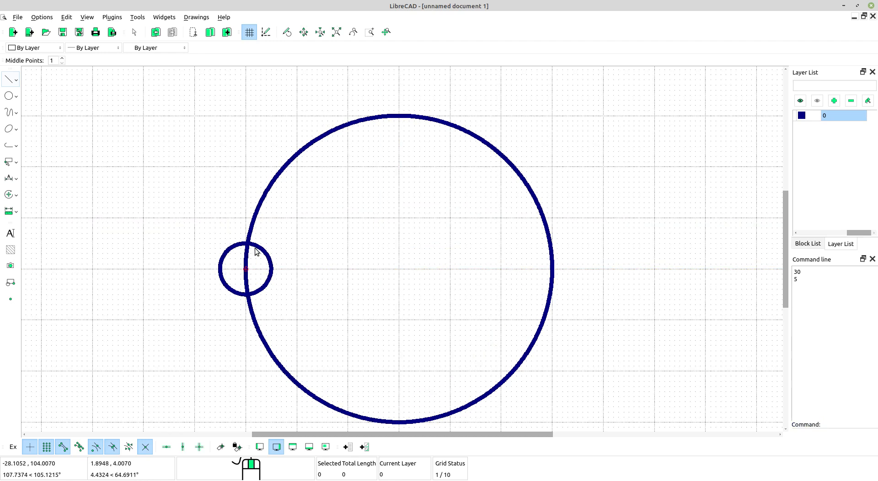
left_click(303, 256)
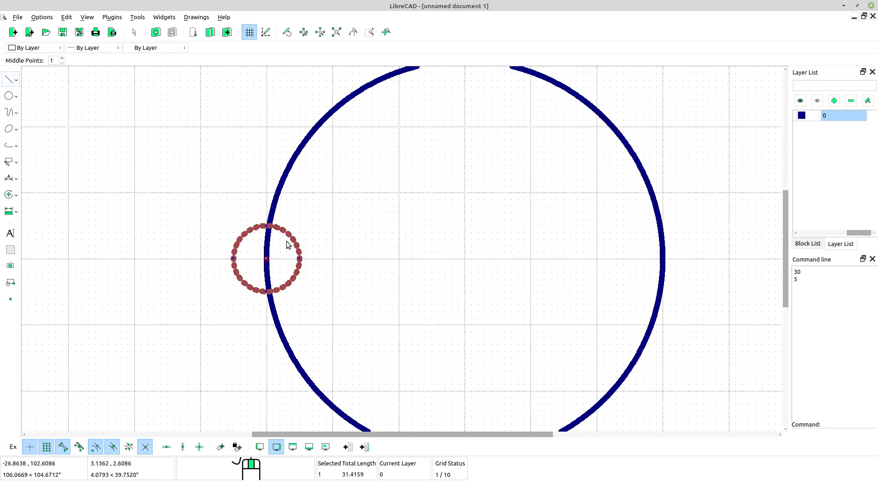
scroll(330, 259, "down", 2)
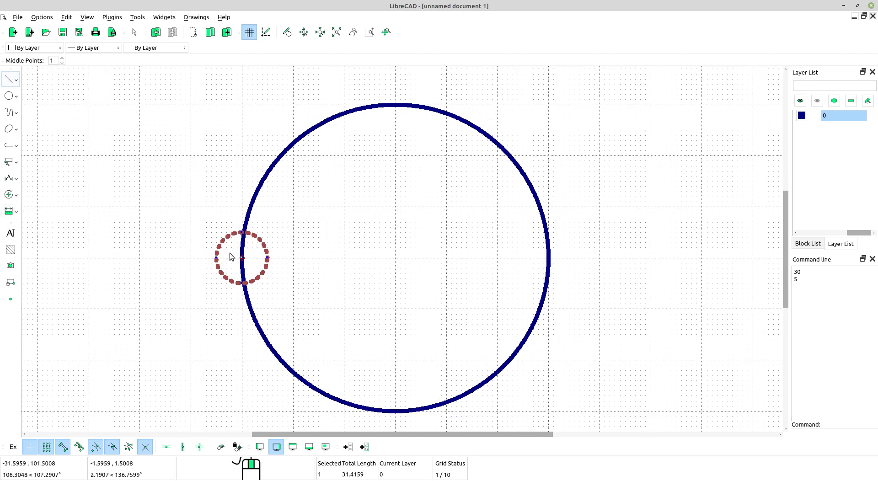
left_click(11, 196)
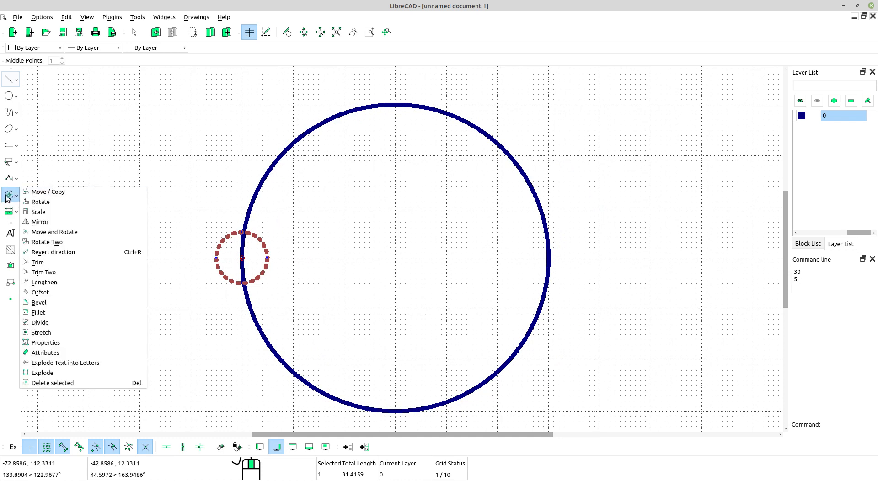
left_click(40, 202)
scroll(272, 256, "down", 4)
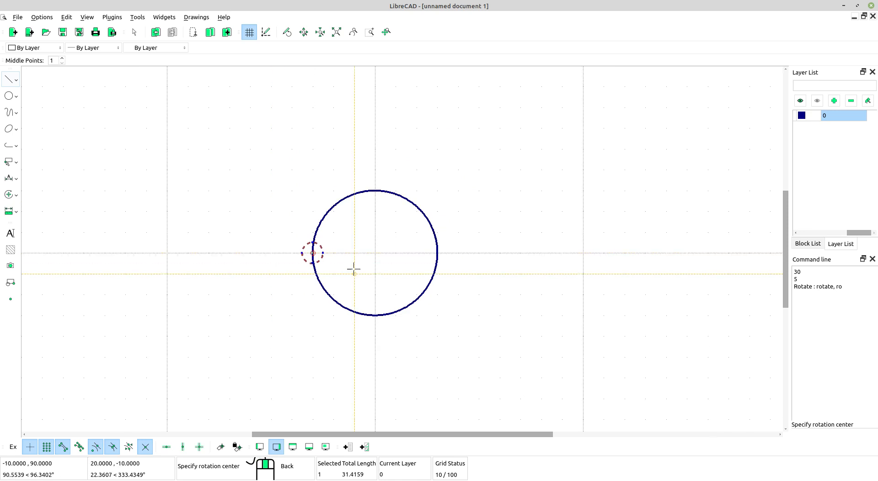
left_click(376, 253)
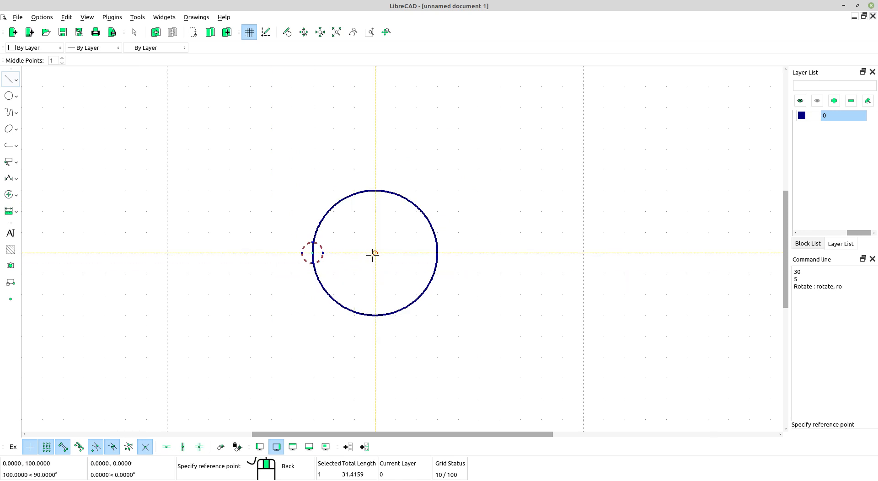
scroll(339, 251, "up", 4)
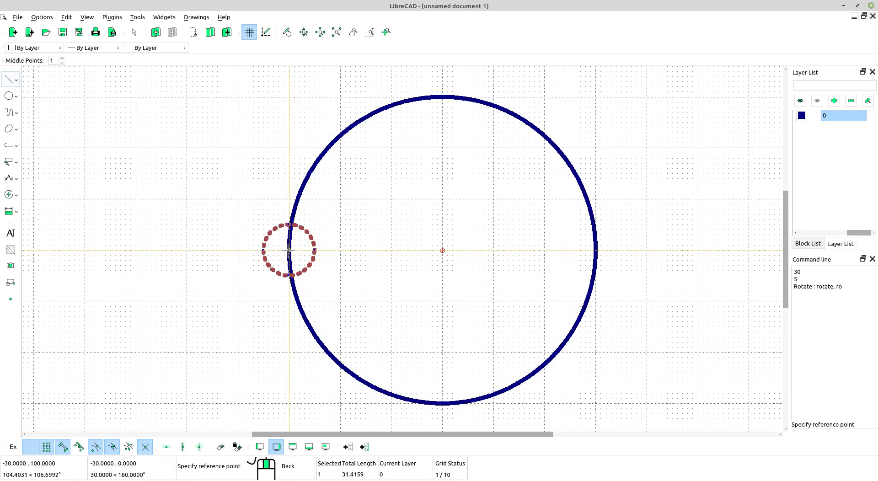
scroll(289, 250, "up", 2)
left_click(303, 249)
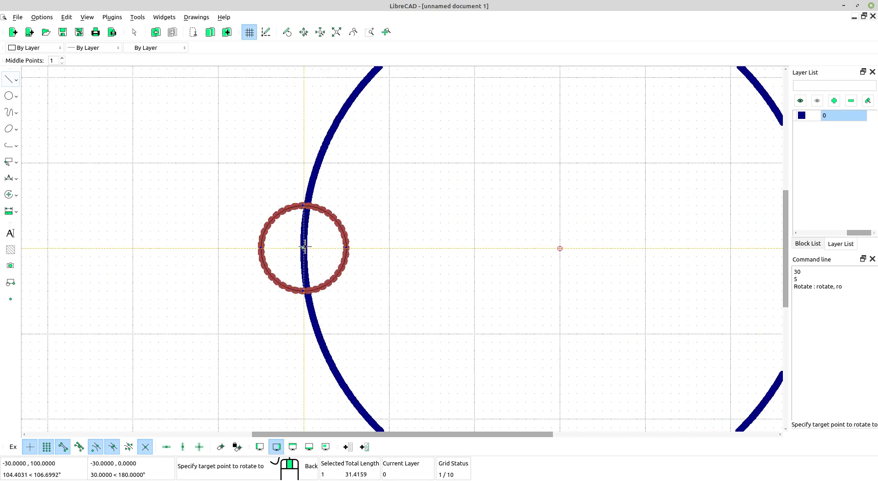
scroll(391, 174, "down", 3)
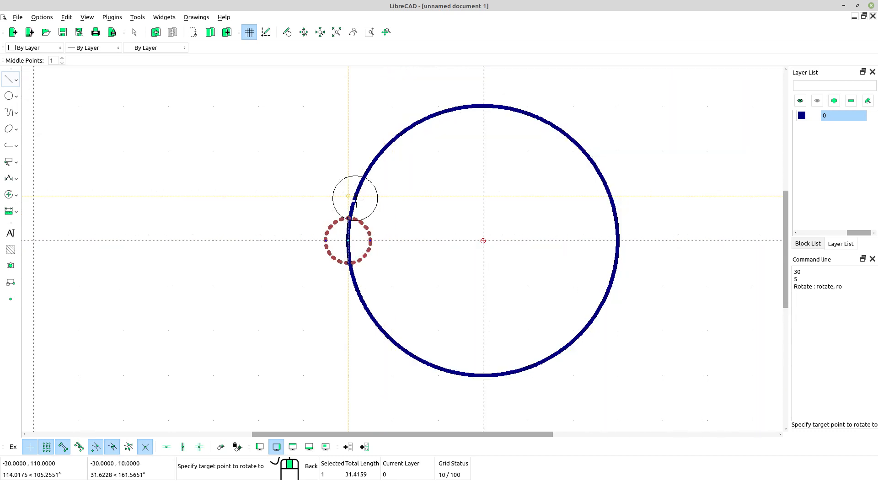
left_click(348, 150)
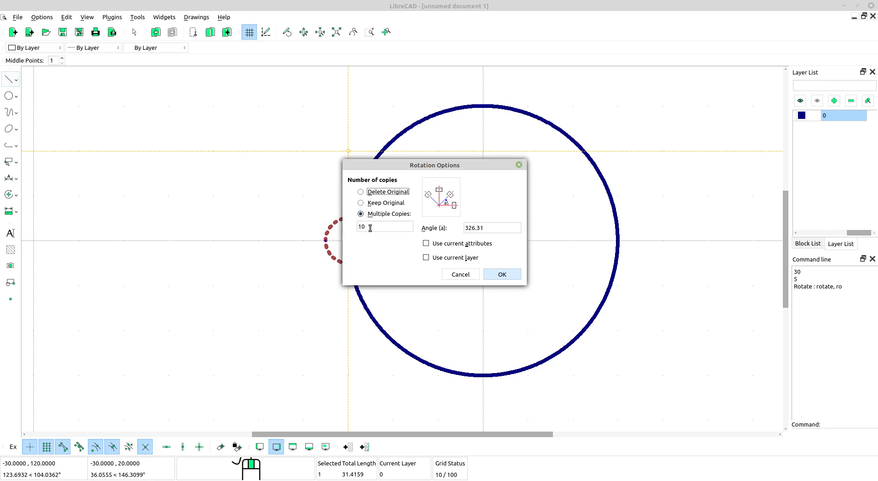
- Switch to the calculator and divide 360 by 10 to find the angle between the copies
left_click_drag(370, 228, 355, 227)
key("alt+Tab")
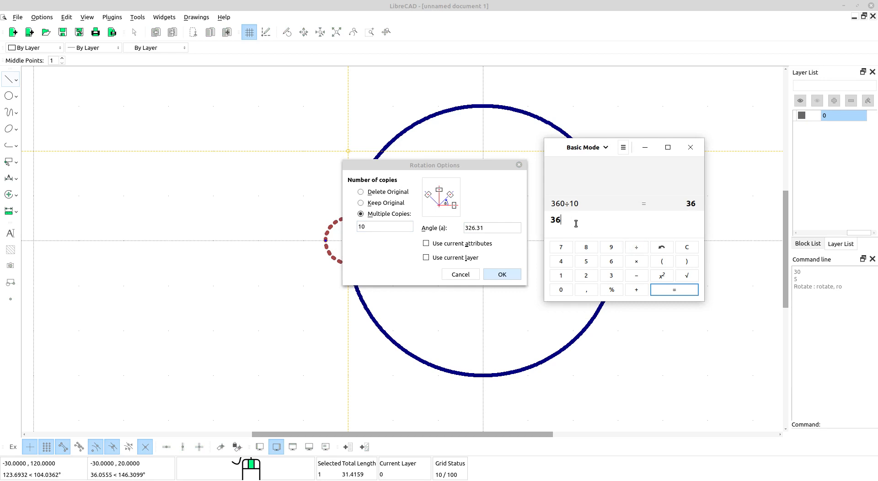
left_click(684, 247)
type("360")
type("/10")
key("Return")
- Set the rotation angle to 36 degrees and create the 10 rotated copies of the small circle
left_click_drag(488, 228, 459, 229)
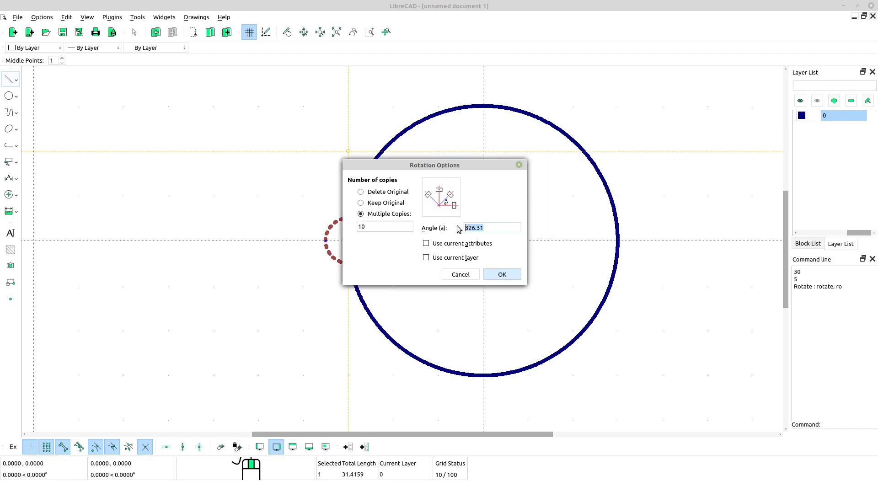
type("36")
left_click(503, 276)
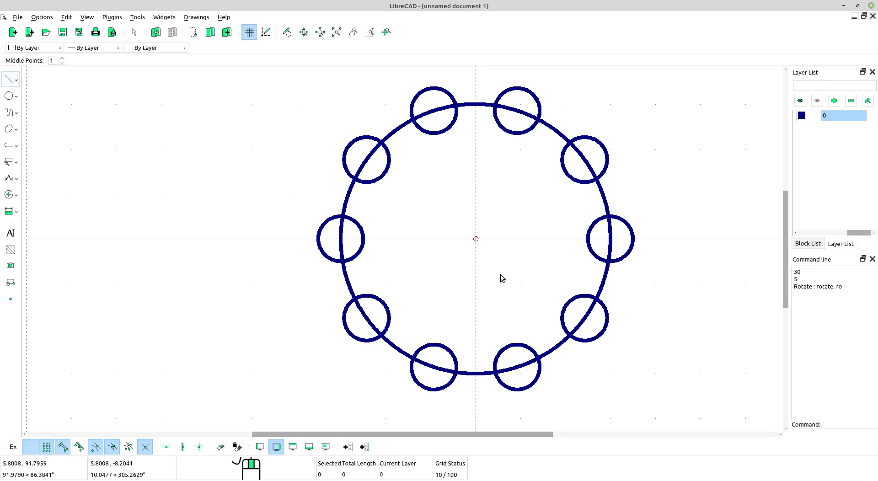
- Examine the ring of small circles and how the leftmost one crosses the large circle
scroll(356, 242, "up", 3)
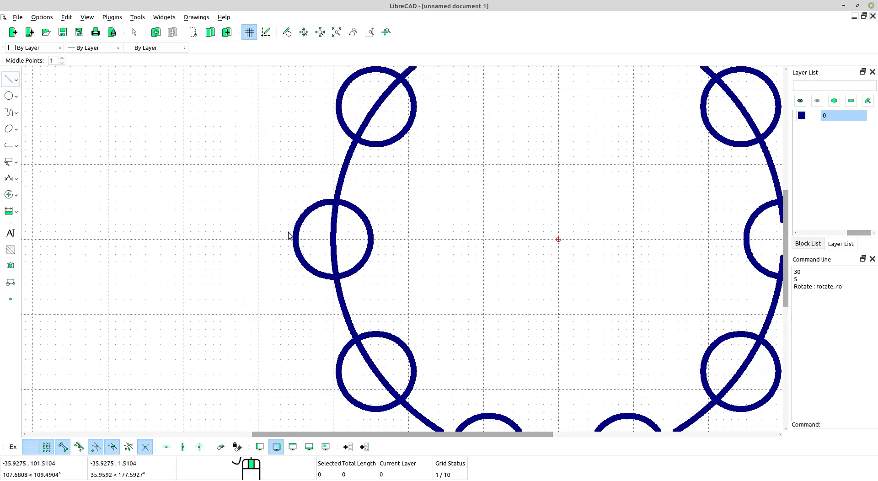
left_click(370, 249)
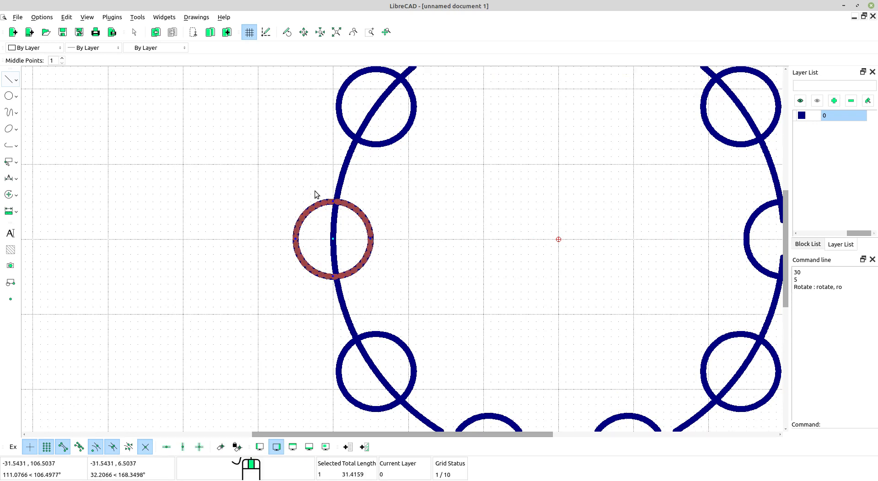
scroll(310, 222, "up", 2)
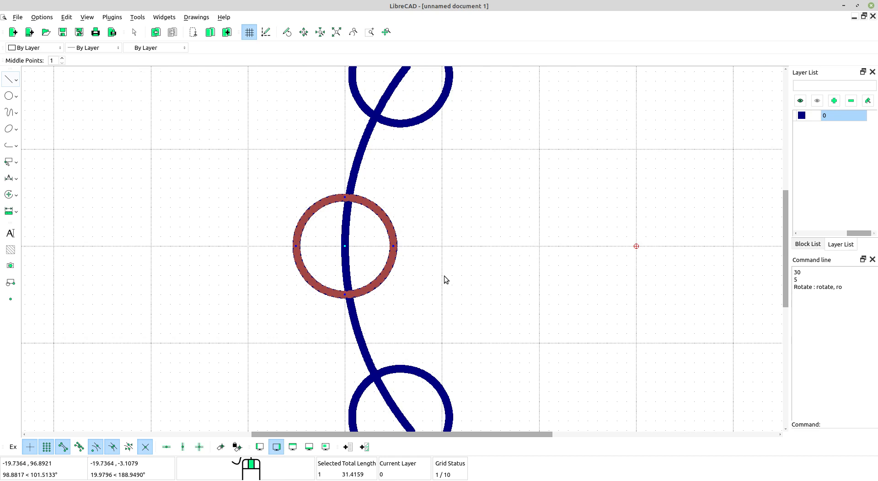
key("Escape")
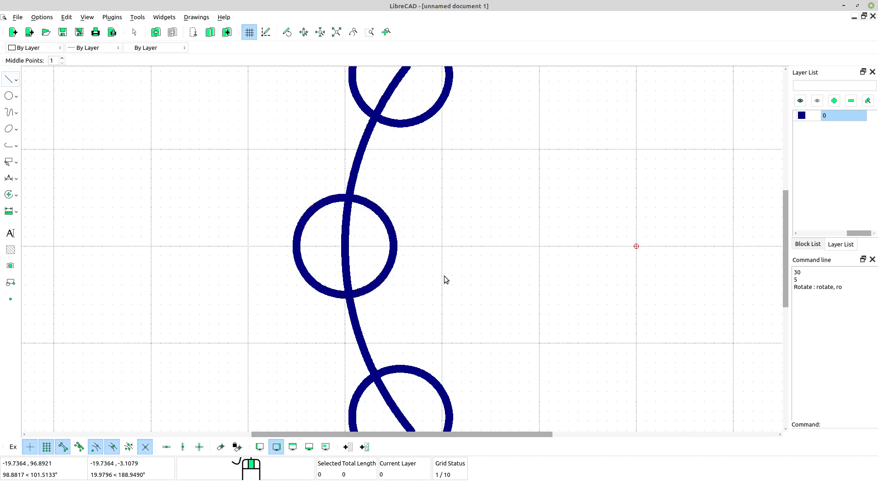
scroll(484, 263, "down", 4)
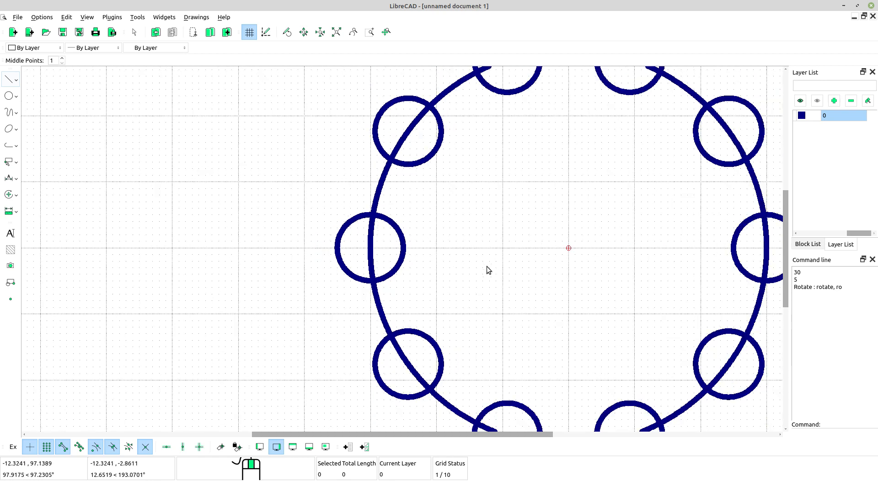
middle_click_drag(589, 289, 528, 276)
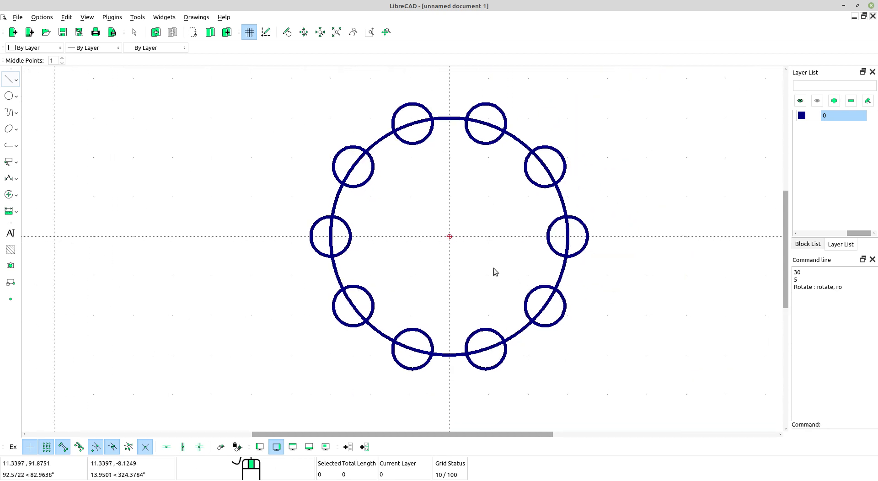
scroll(334, 234, "up", 4)
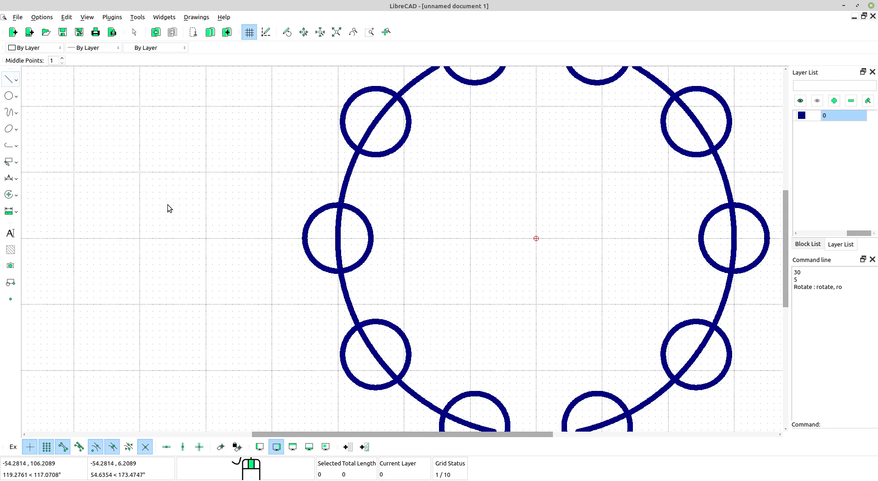
mouse_move(159, 241)
middle_mouse_down()
mouse_move(205, 270)
mouse_move(148, 251)
middle_mouse_up()
scroll(148, 251, "down", 1)
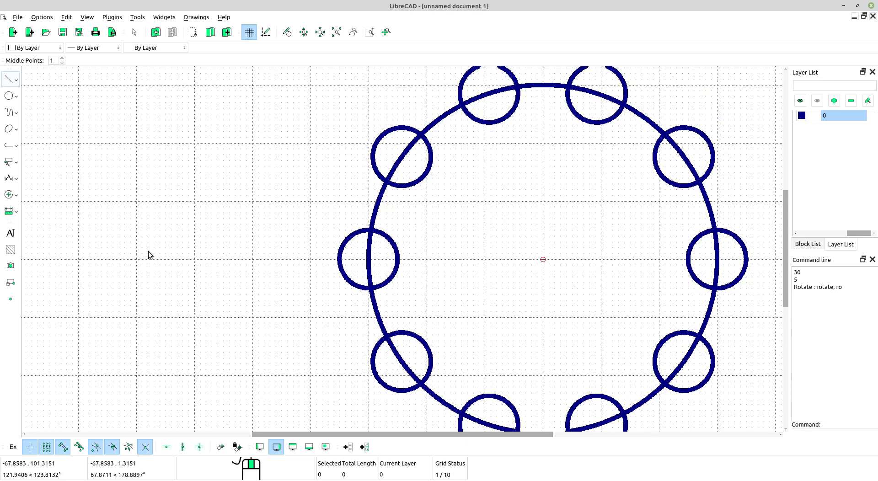
- Trim the leftmost small circle with the large circle as the limiting entity, keeping the half inside it
left_click(16, 197)
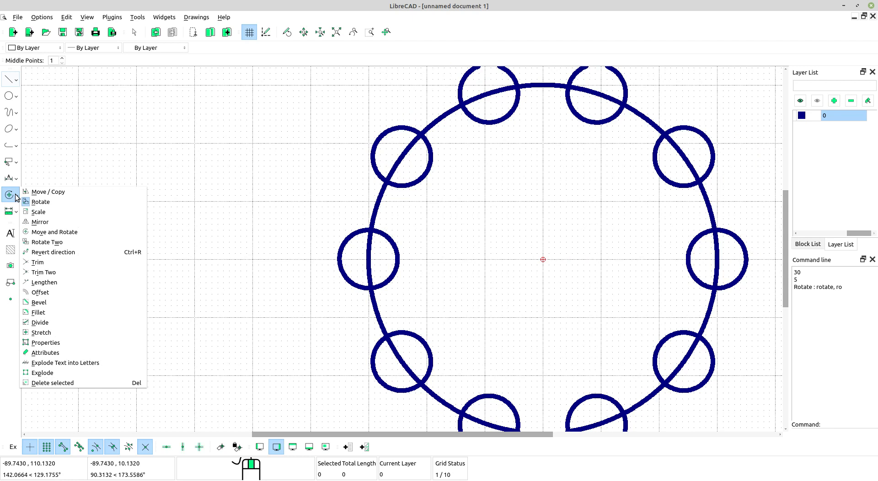
left_click(38, 262)
scroll(382, 236, "down", 2)
middle_click_drag(433, 263, 370, 258)
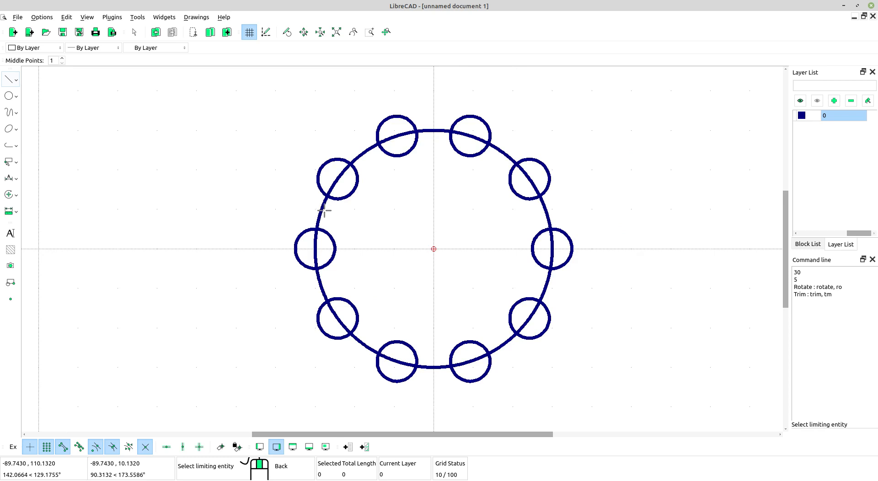
left_click(320, 209)
scroll(320, 239, "up", 5)
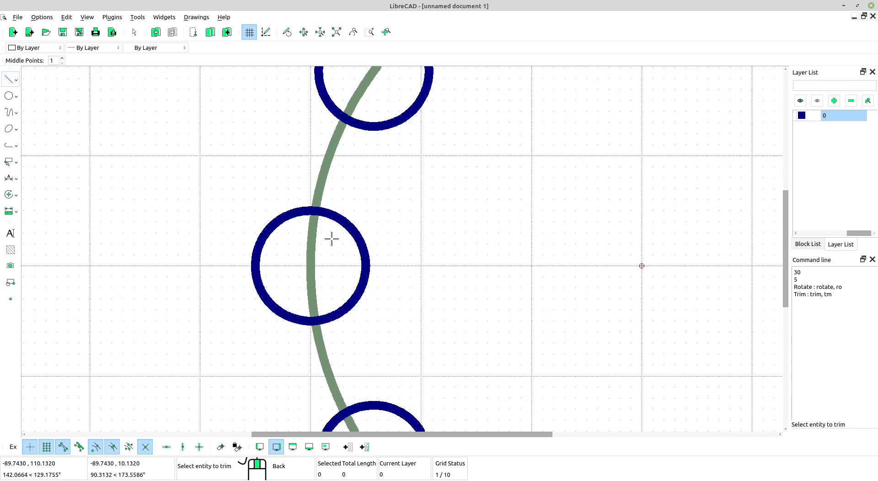
scroll(361, 256, "down", 3)
scroll(377, 256, "up", 2)
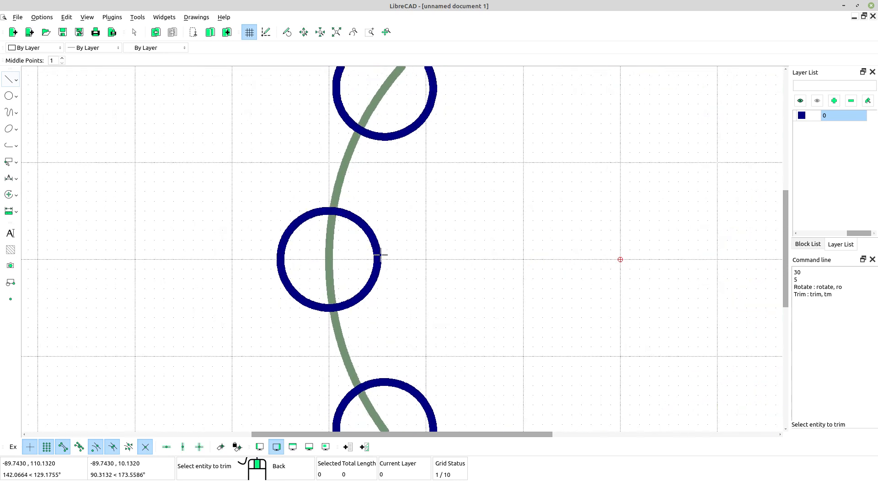
left_click(375, 244)
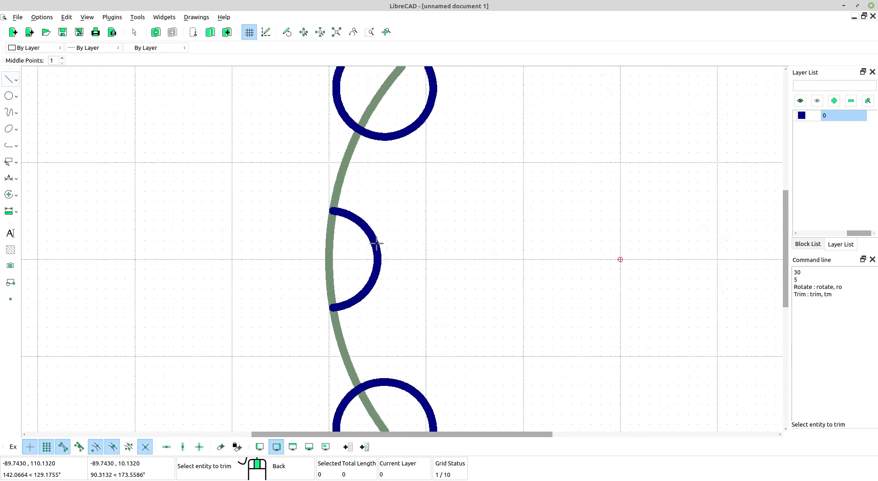
- Trim the upper-left, two top and upper-right small circles to the large circle, keeping their inner halves
scroll(384, 242, "down", 5)
middle_click_drag(427, 266, 409, 276)
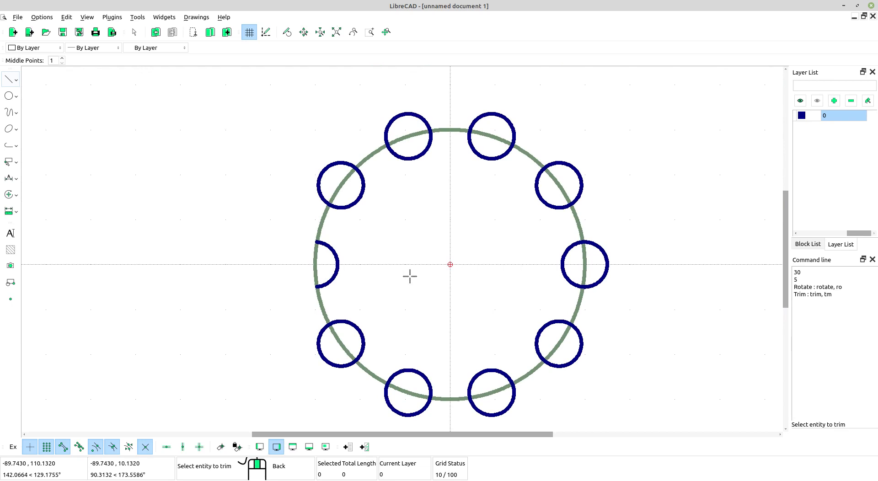
left_click(361, 192)
left_click(417, 155)
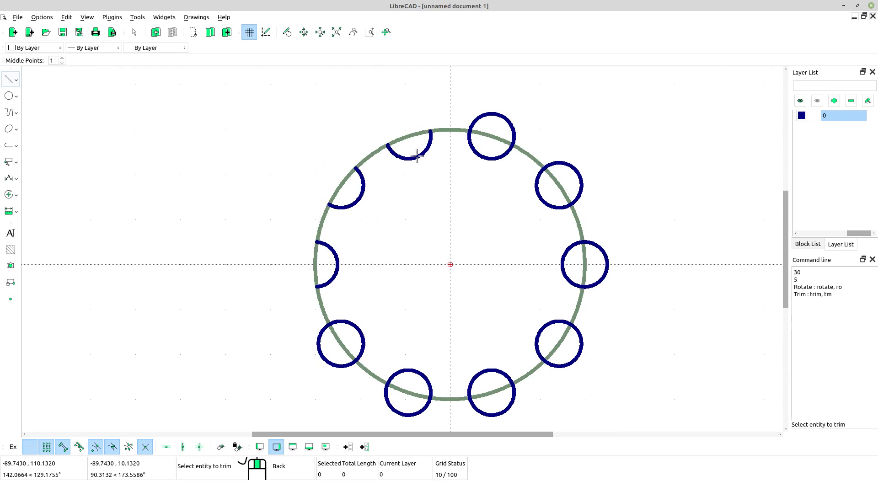
left_click(495, 158)
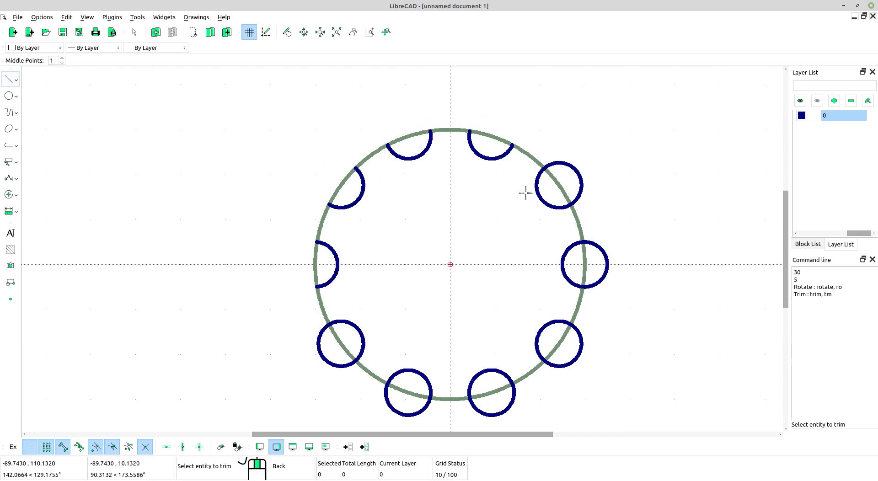
left_click(539, 195)
- Trim the rightmost, lower-right and bottom-right small circles to the large circle, keeping their inner halves
middle_click_drag(561, 266, 543, 240)
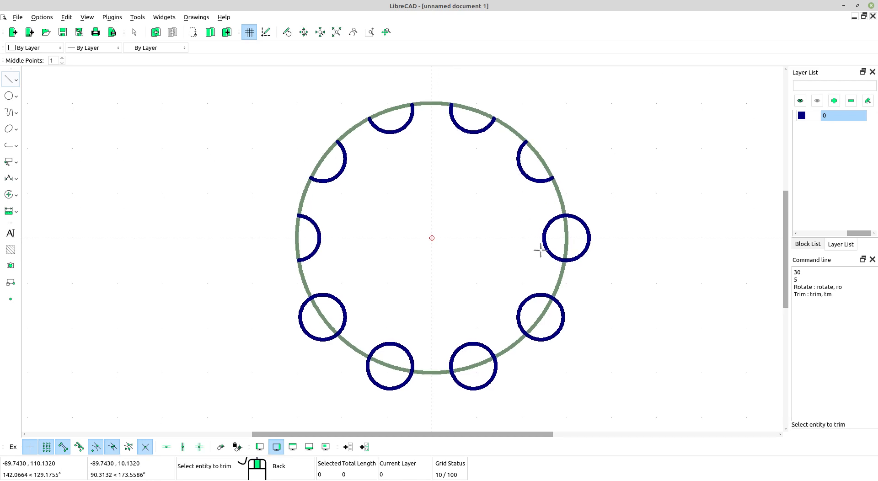
left_click(544, 244)
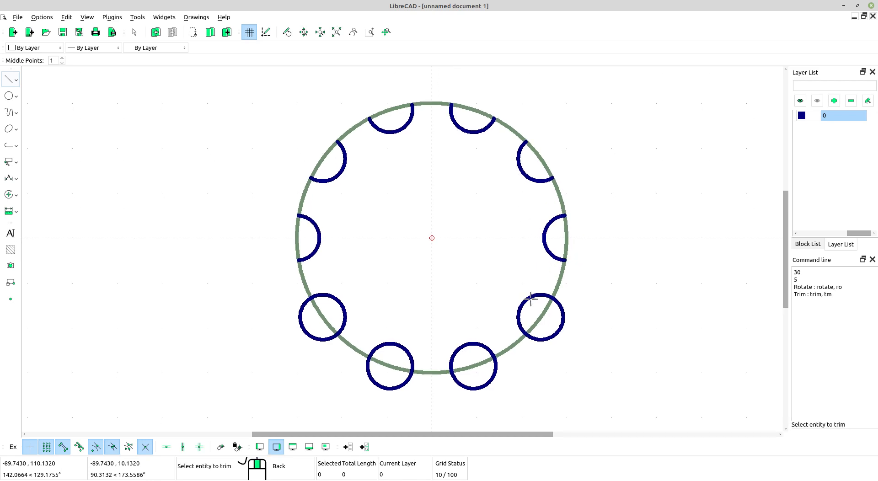
left_click(518, 310)
scroll(465, 360, "up", 3)
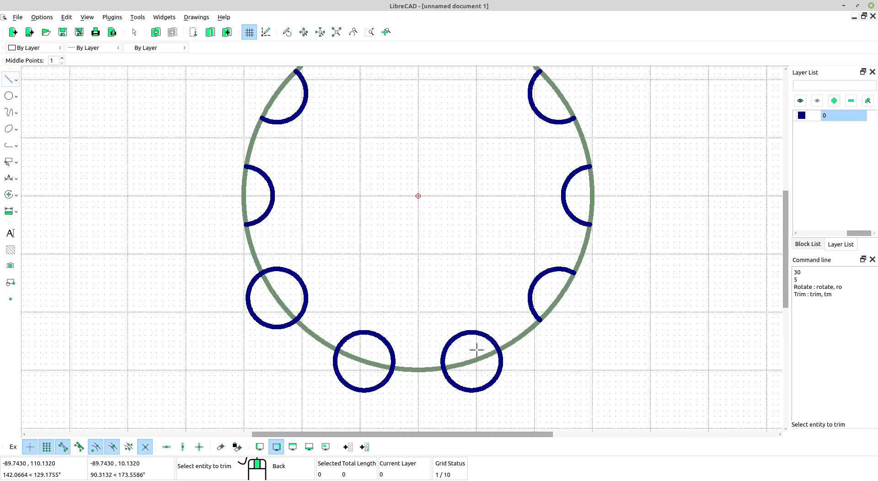
left_click(450, 333)
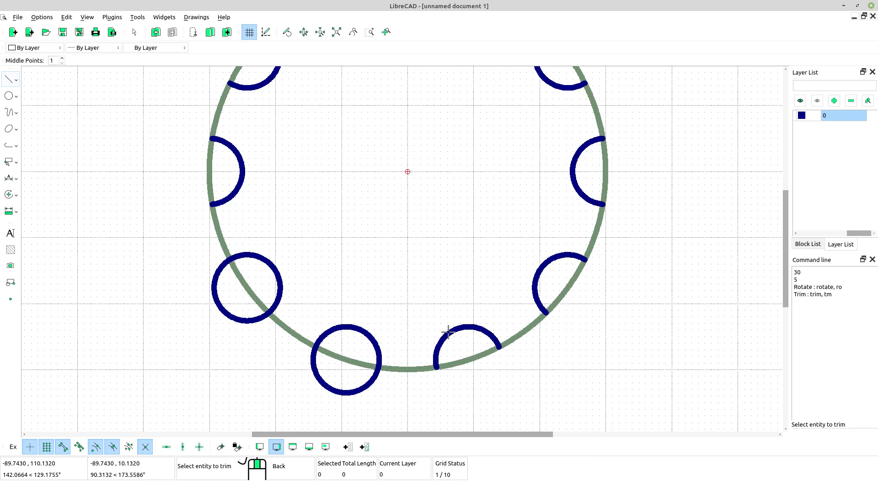
- Trim the bottom-left and lower-left small circles to their inner halves and finish the Trim command
middle_click_drag(371, 342, 399, 323)
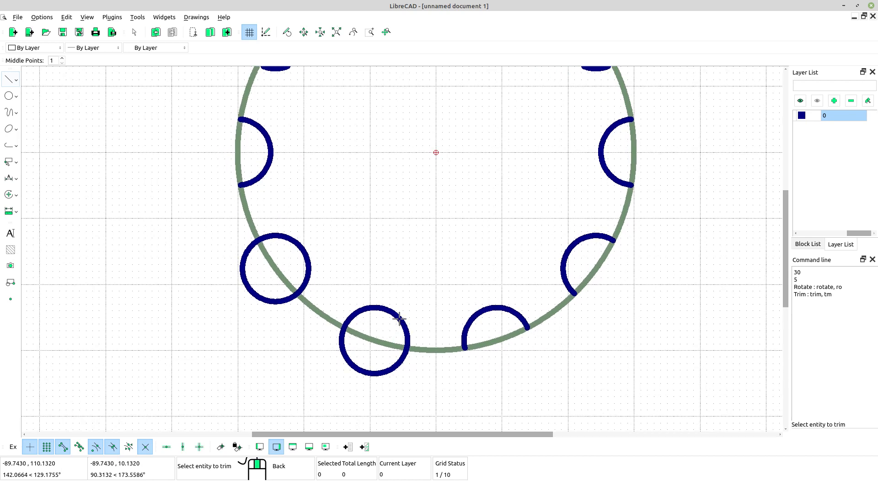
left_click(377, 311)
scroll(377, 306, "down", 1)
middle_click_drag(376, 306, 405, 329)
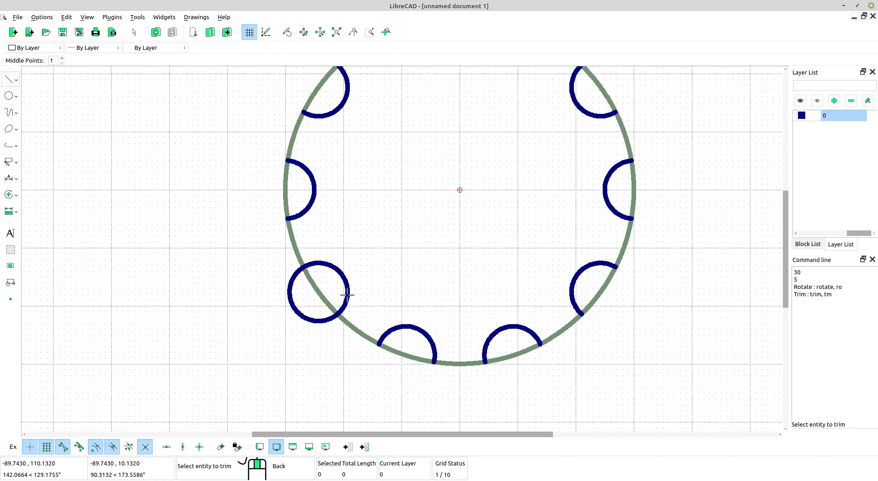
left_click(320, 259)
scroll(425, 263, "down", 1)
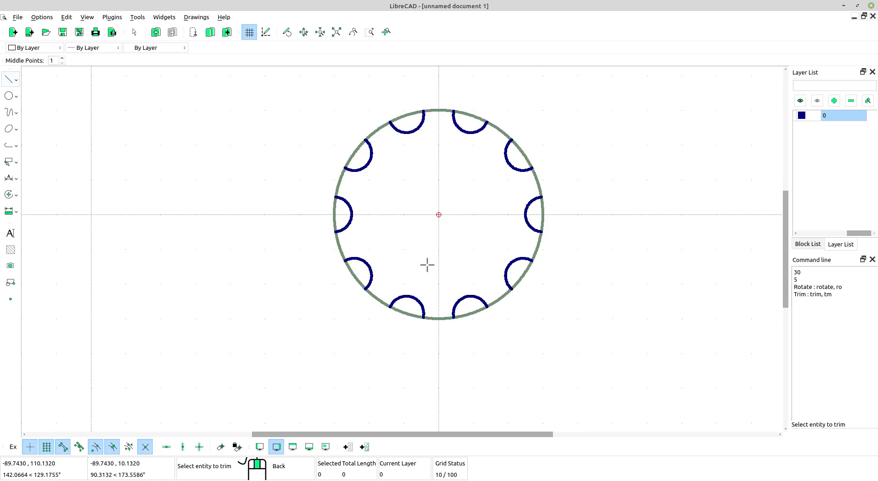
middle_click_drag(427, 262, 410, 342)
scroll(382, 290, "up", 2)
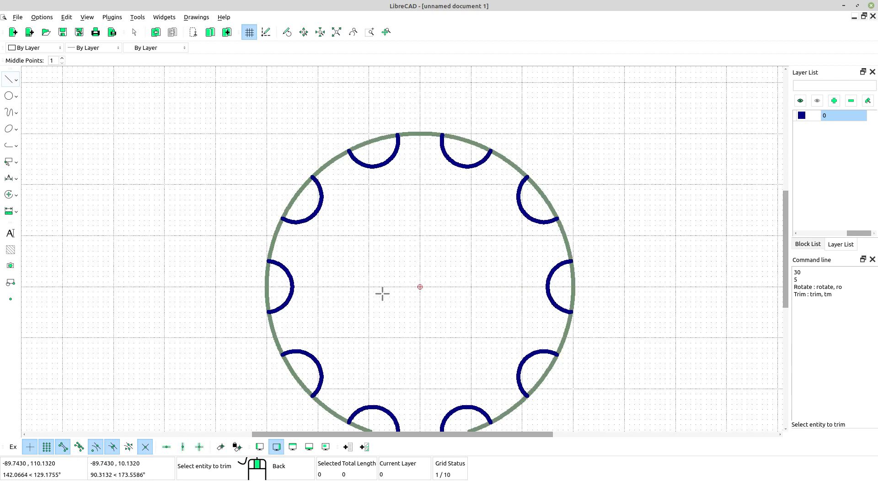
right_click(396, 260)
right_click(397, 262)
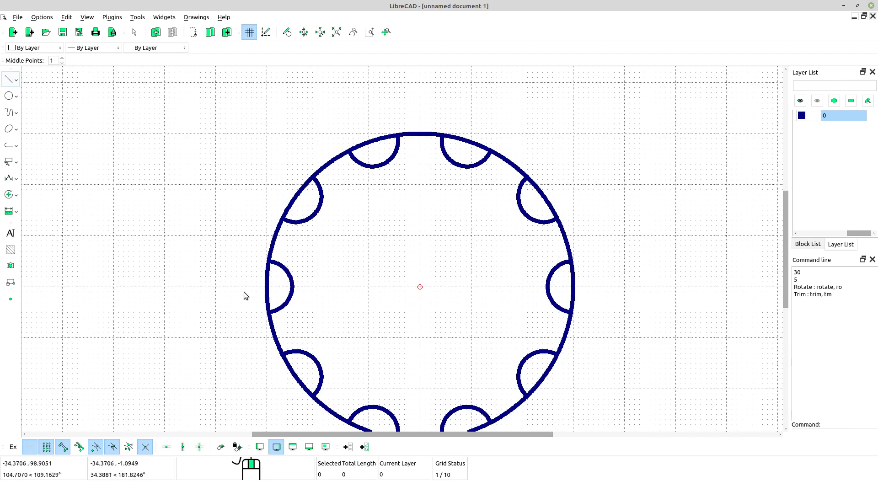
- Divide the large circle at the upper endpoint of the leftmost half circle
middle_click_drag(284, 289, 306, 277)
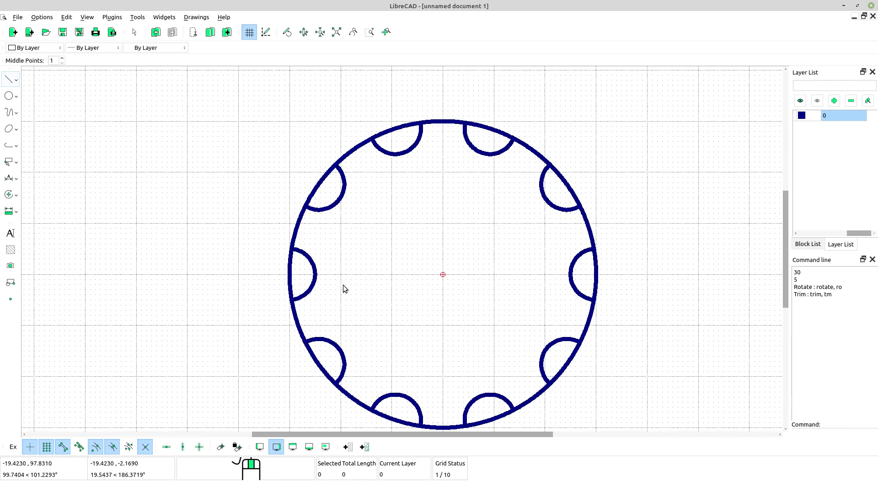
scroll(315, 272, "up", 2)
scroll(321, 269, "up", 1)
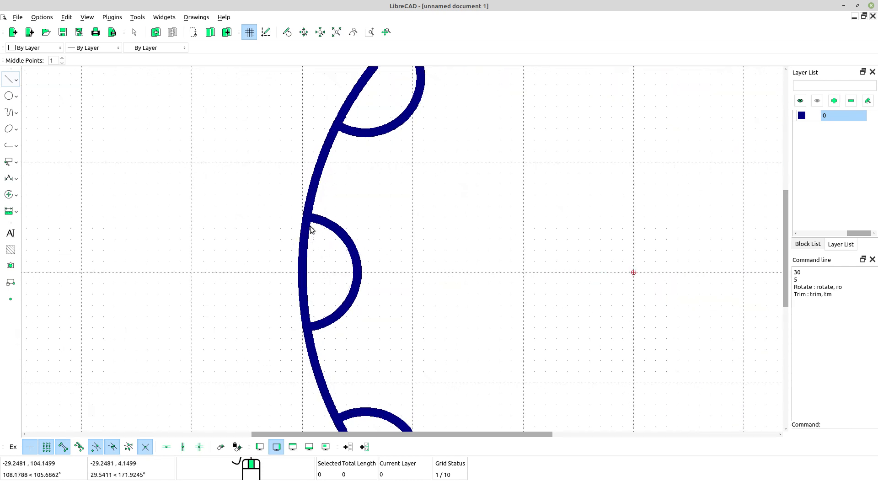
scroll(301, 245, "up", 2)
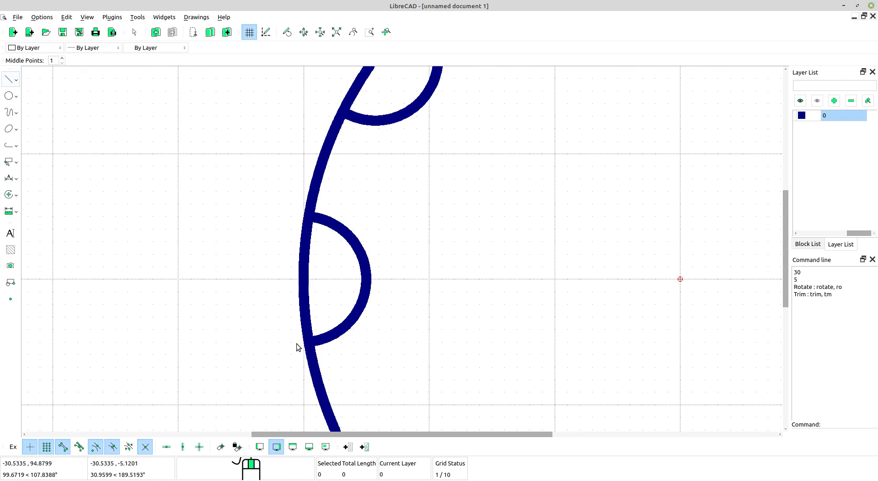
scroll(326, 326, "down", 4)
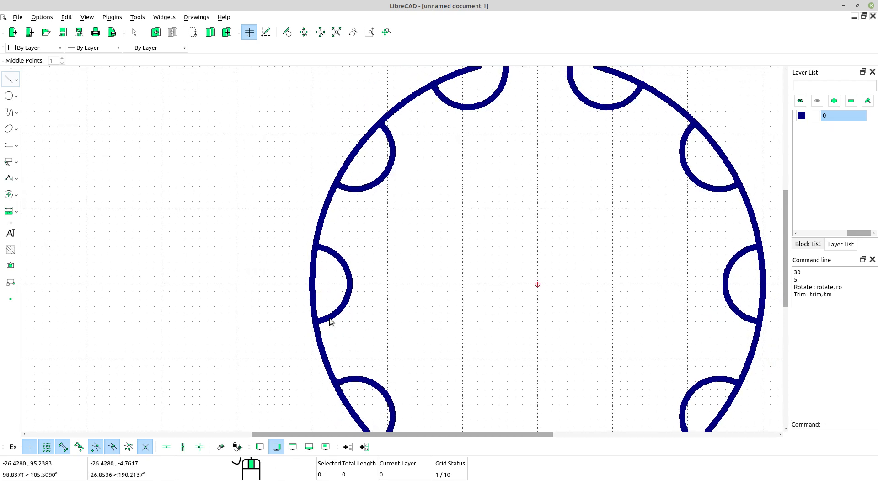
left_click(15, 197)
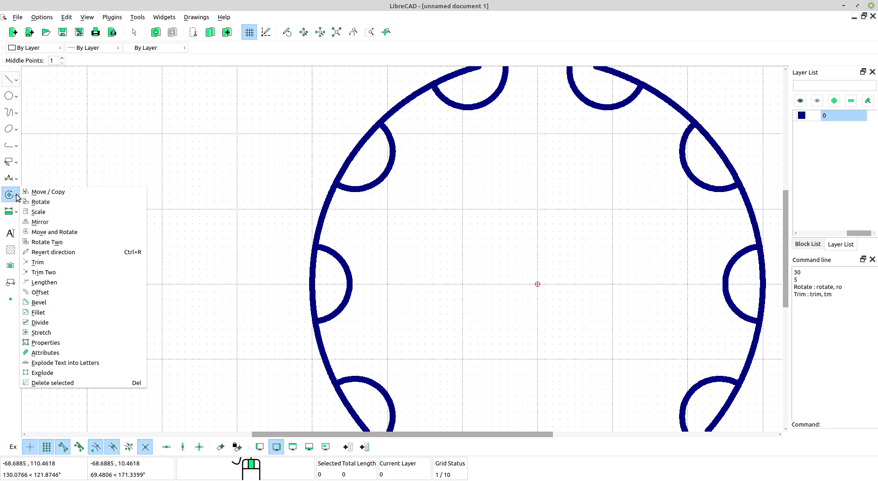
left_click(40, 322)
scroll(352, 285, "up", 2)
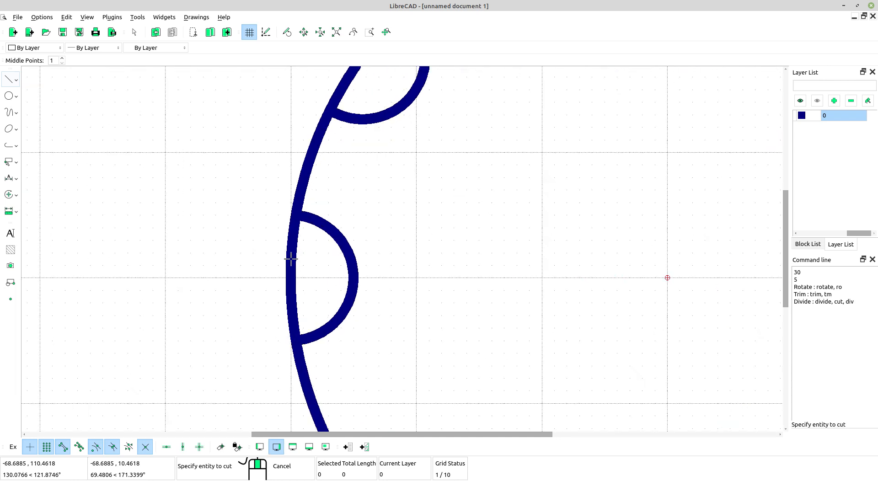
scroll(291, 259, "down", 2)
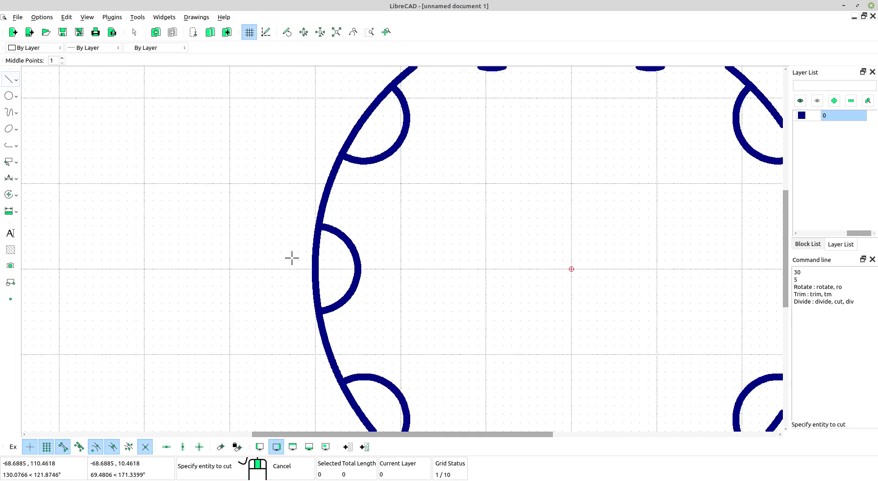
left_click(319, 251)
scroll(319, 251, "up", 4)
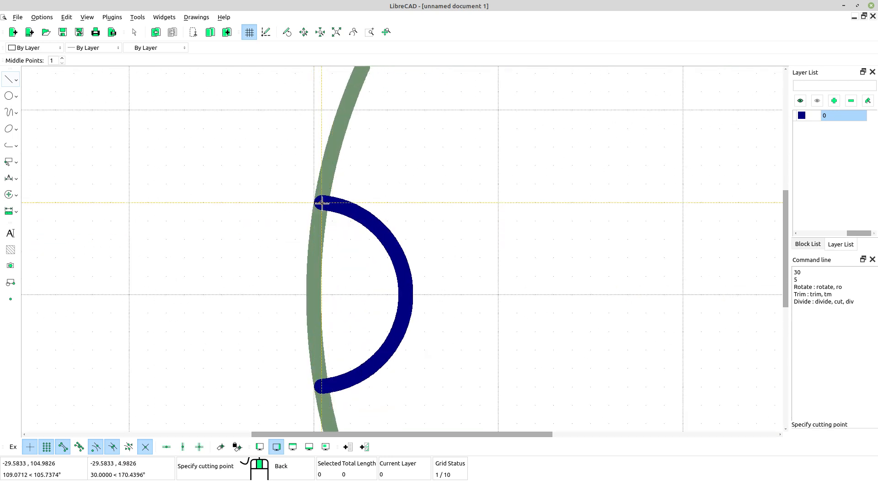
left_click(322, 202)
scroll(320, 242, "down", 3, "ctrl")
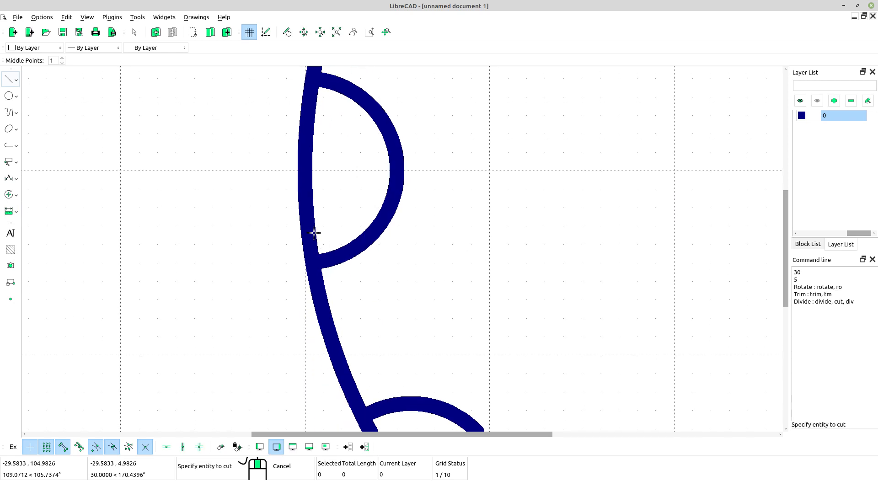
- Divide the large circle at the lower endpoint of the leftmost half circle and end the Divide command
left_click(313, 230)
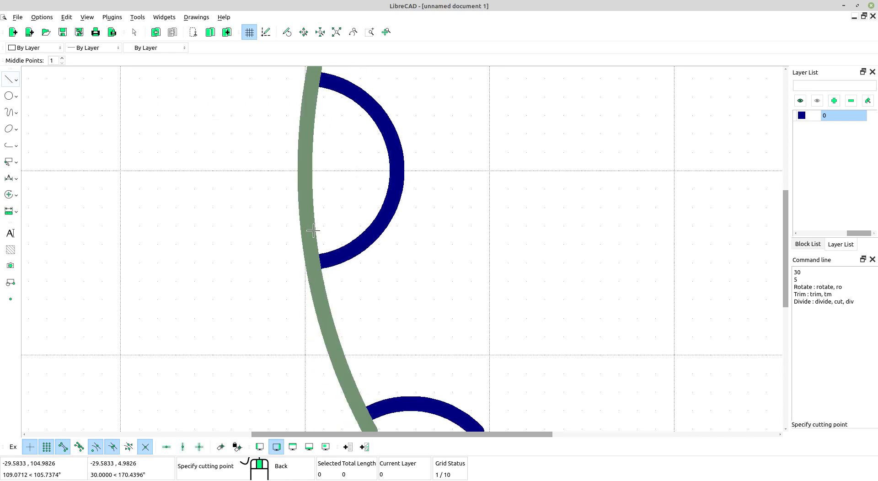
scroll(313, 230, "down", 2)
left_click(328, 260)
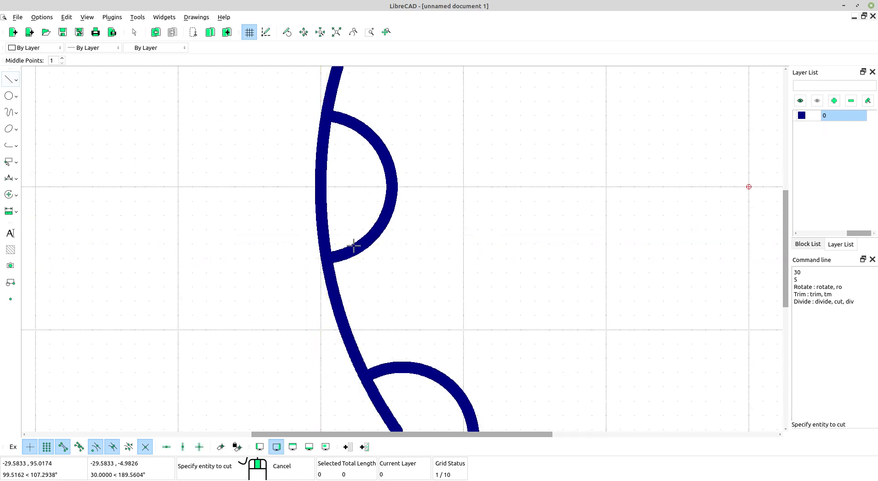
right_click(347, 203)
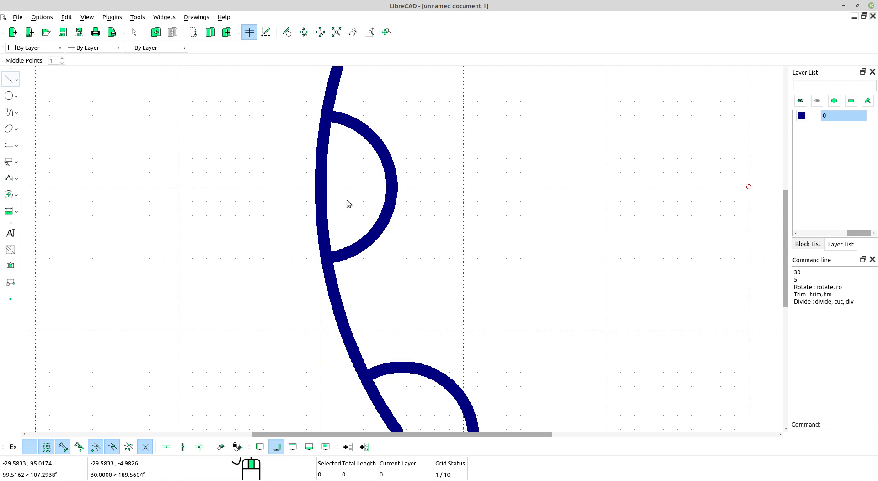
- Delete the segment of the large circle between the endpoints of the leftmost half circle
left_click_drag(347, 200, 292, 182)
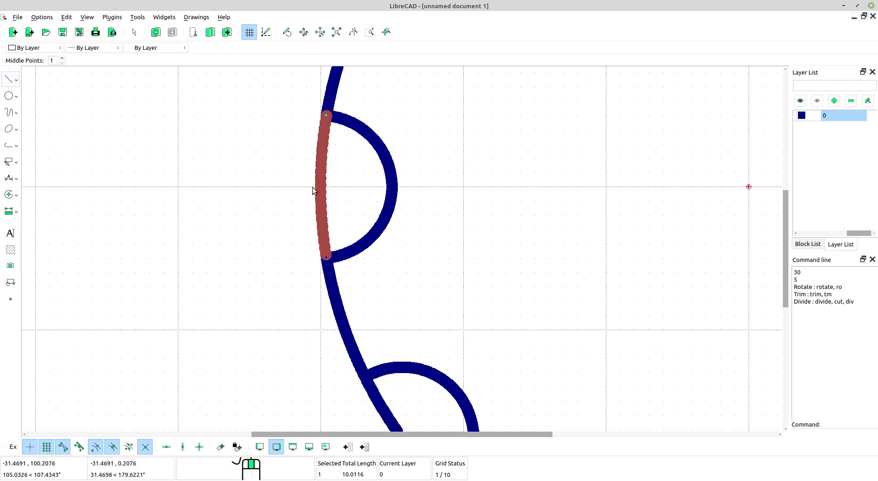
scroll(335, 194, "down", 2)
middle_click_drag(334, 194, 332, 263)
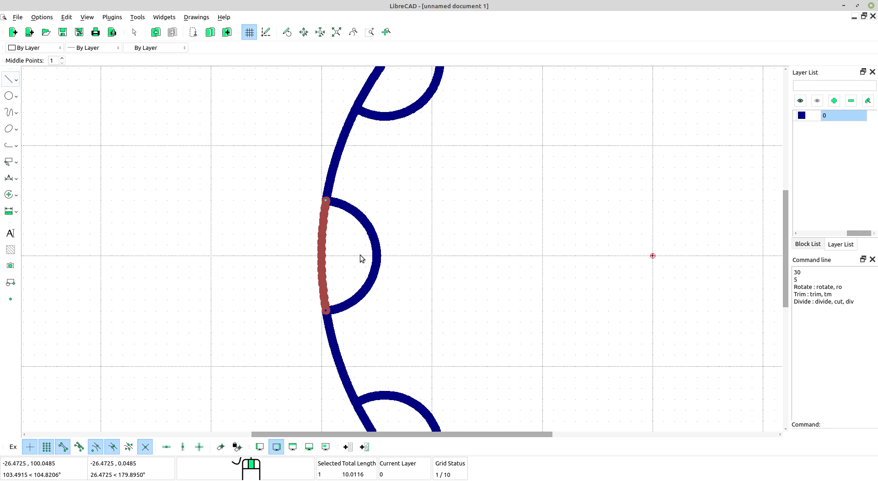
key("Delete")
- Divide the large circle at the lower endpoint of the upper-left half circle, next to the leftmost notch
middle_click_drag(412, 167, 398, 300)
middle_click_drag(407, 211, 387, 218)
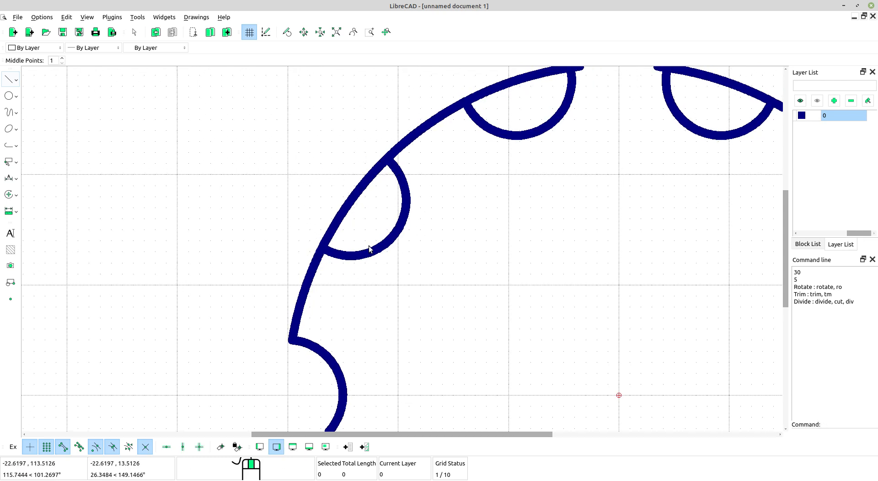
scroll(351, 229, "up", 2)
middle_click_drag(408, 221, 359, 257)
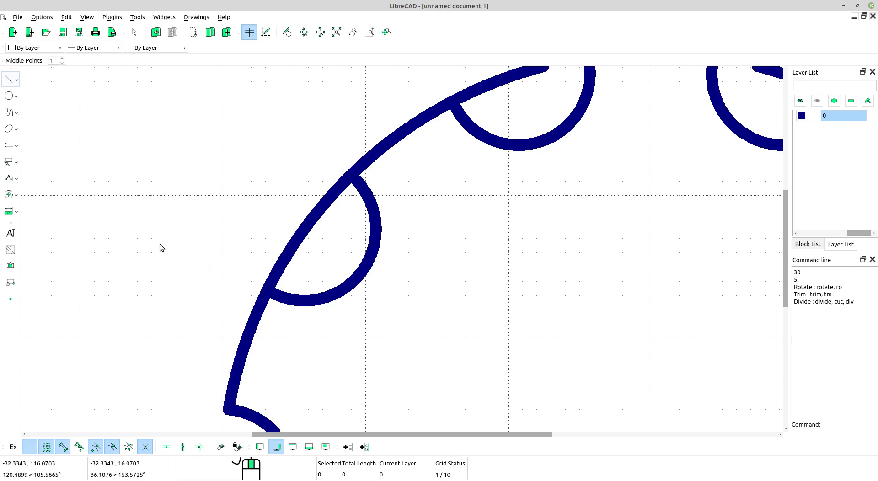
left_click(16, 197)
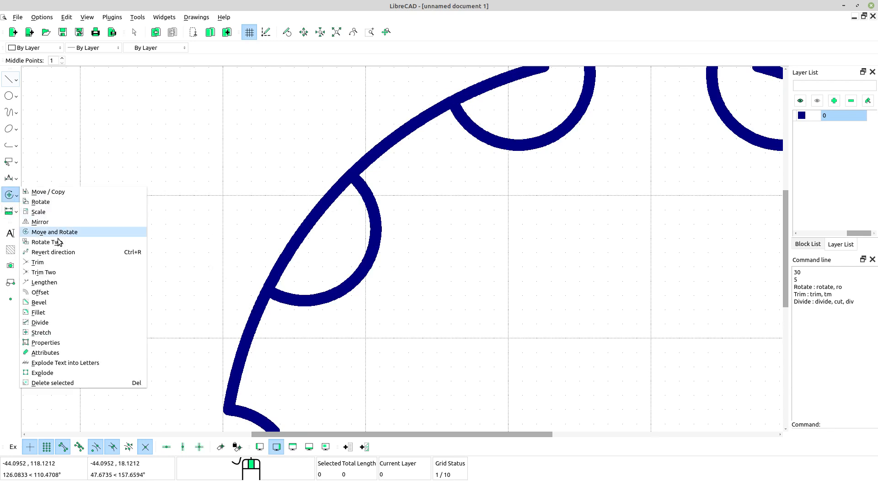
left_click(45, 322)
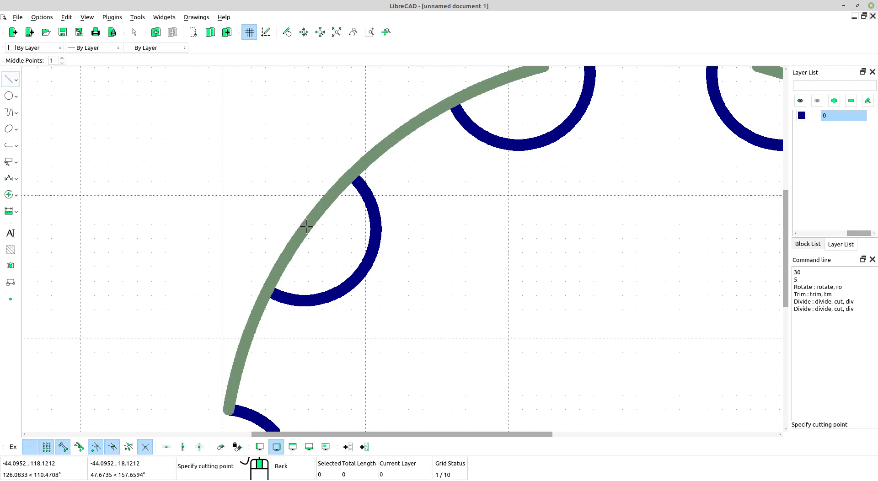
scroll(267, 291, "up", 2)
left_click(274, 287)
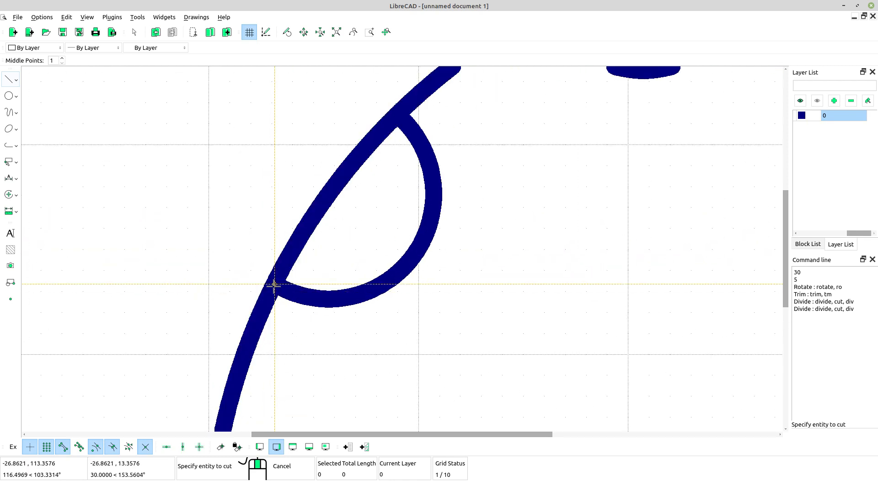
- Divide the large circle at the upper endpoint of the same upper-left half circle and end the Divide command
left_click(342, 188)
middle_click_drag(368, 173, 317, 282)
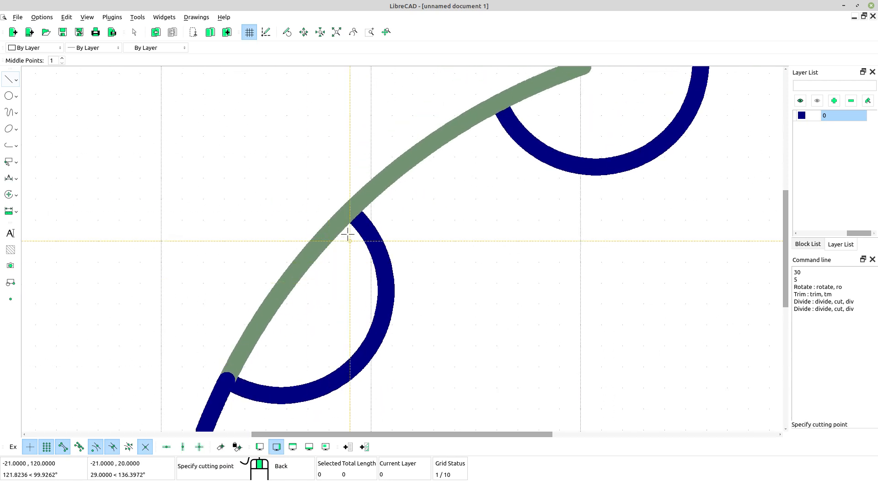
left_click(350, 211)
scroll(350, 211, "down", 2)
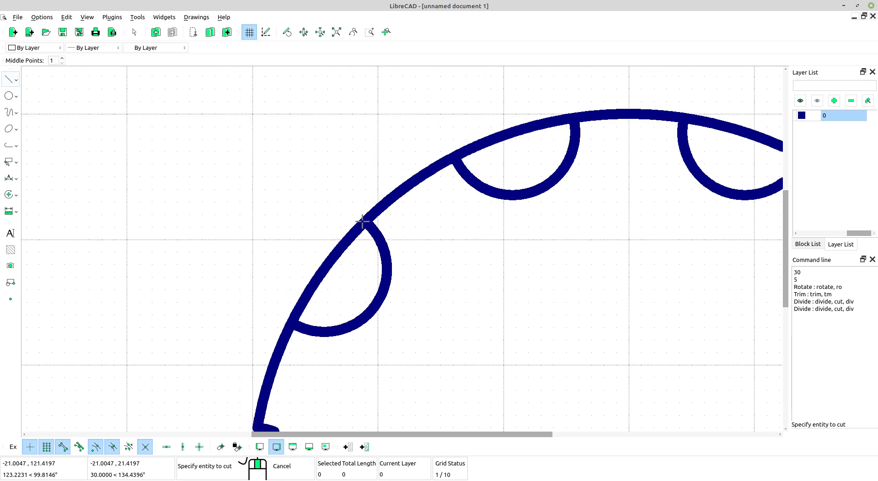
right_click(311, 190)
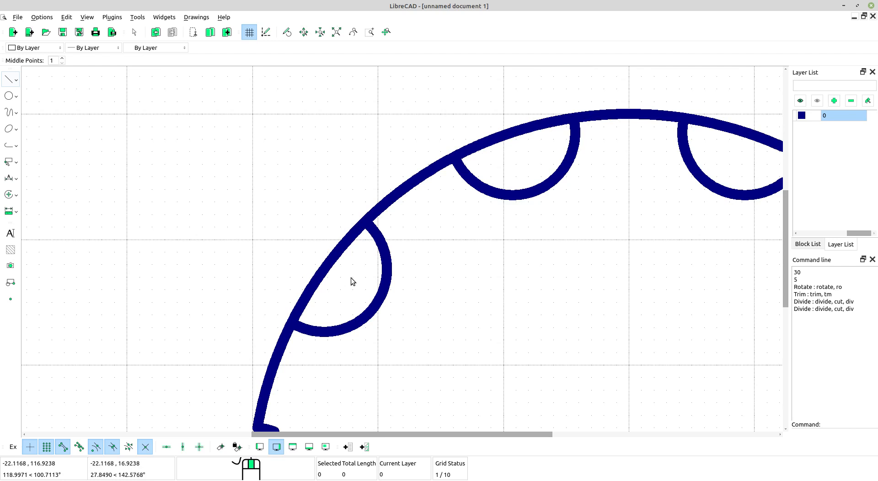
- Delete the segment of the large circle between the endpoints of the upper-left half circle
left_click_drag(350, 278, 289, 237)
scroll(364, 256, "down", 2)
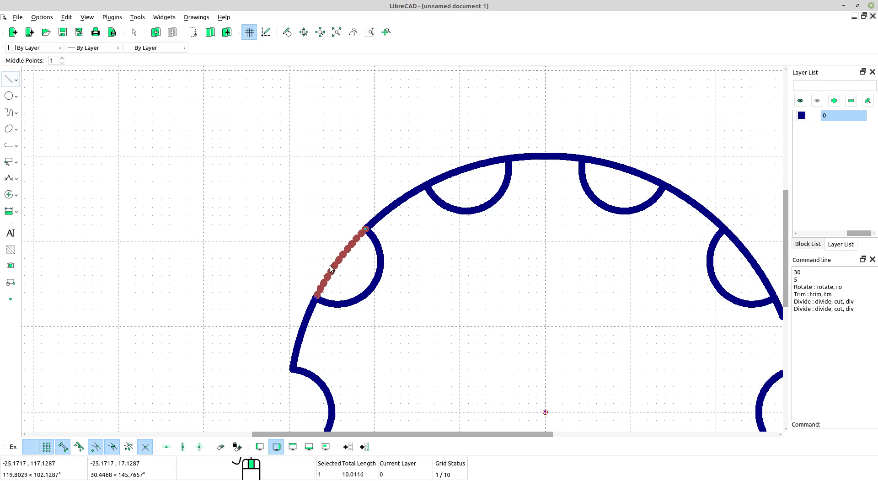
key("Delete")
- Delete the long remaining arc of the large circle, keeping only the short arc between the two finished notches
scroll(422, 263, "down", 3)
middle_click_drag(484, 348, 385, 252)
scroll(446, 278, "down", 3)
scroll(413, 177, "up", 3)
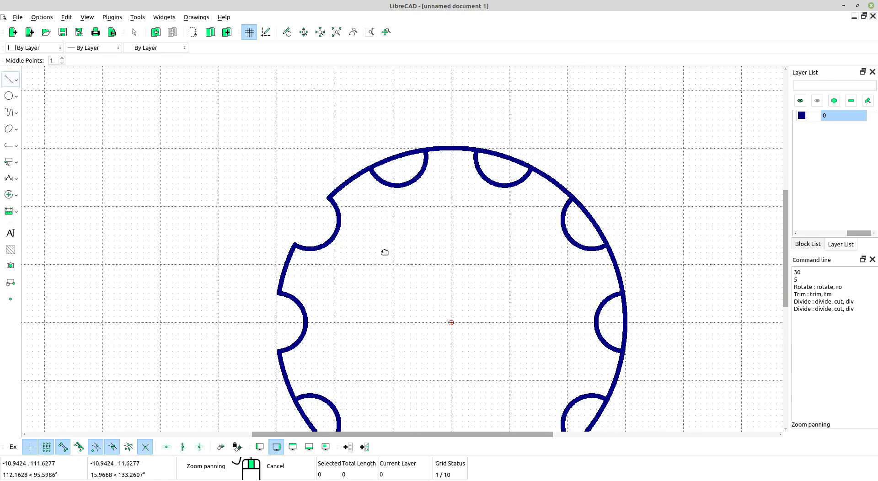
scroll(373, 178, "up", 1)
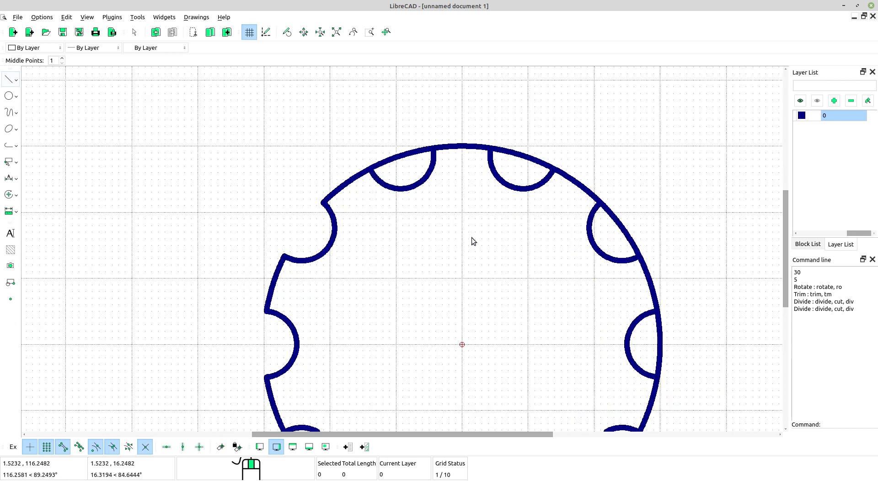
middle_click_drag(471, 238, 447, 218)
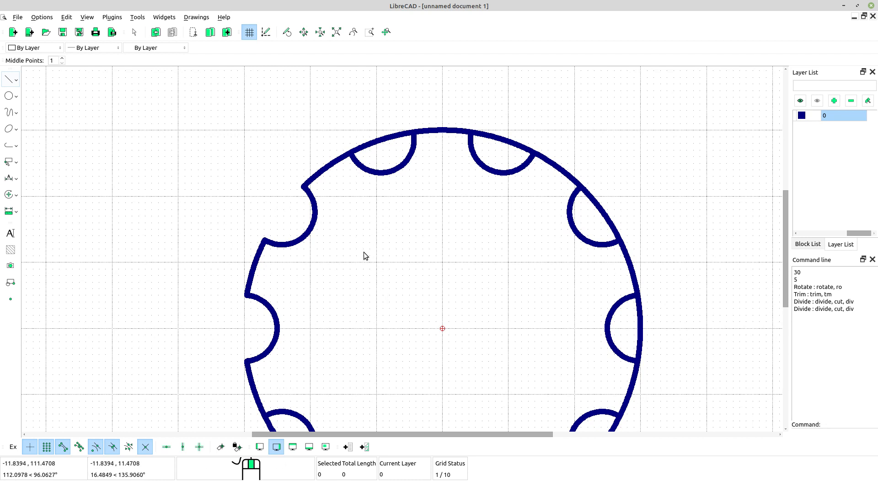
scroll(365, 255, "down", 3)
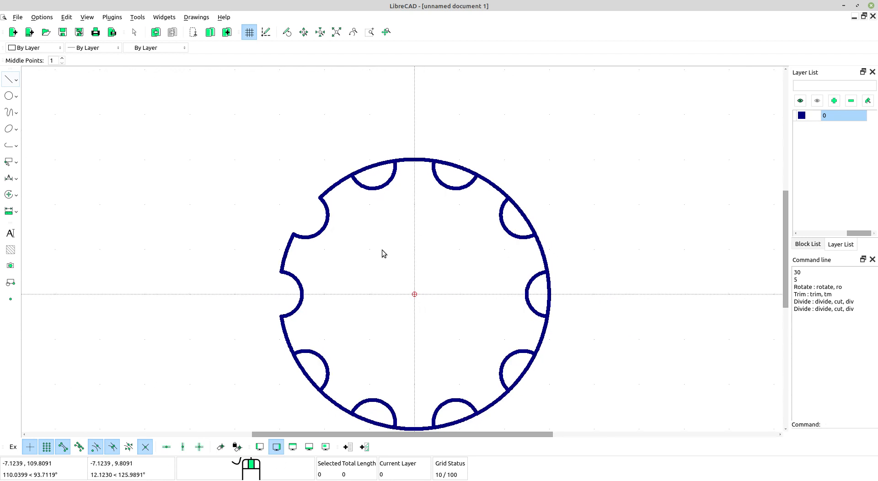
scroll(306, 255, "up", 1)
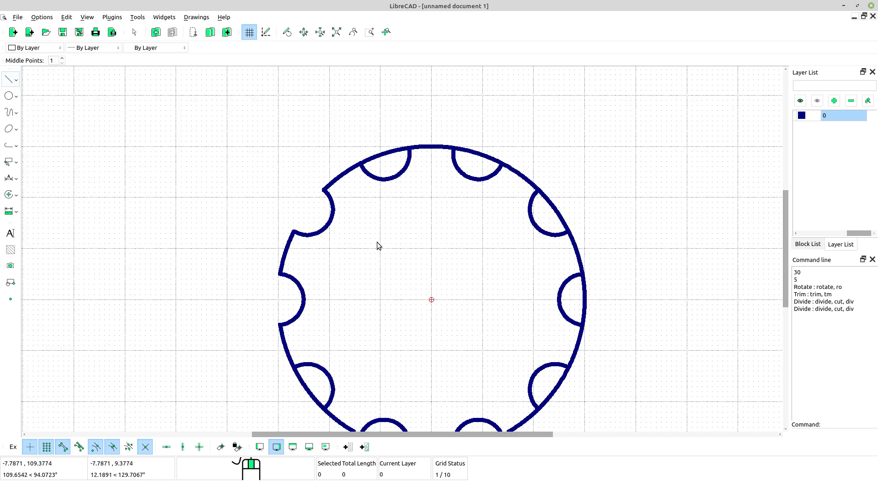
scroll(342, 205, "up", 2)
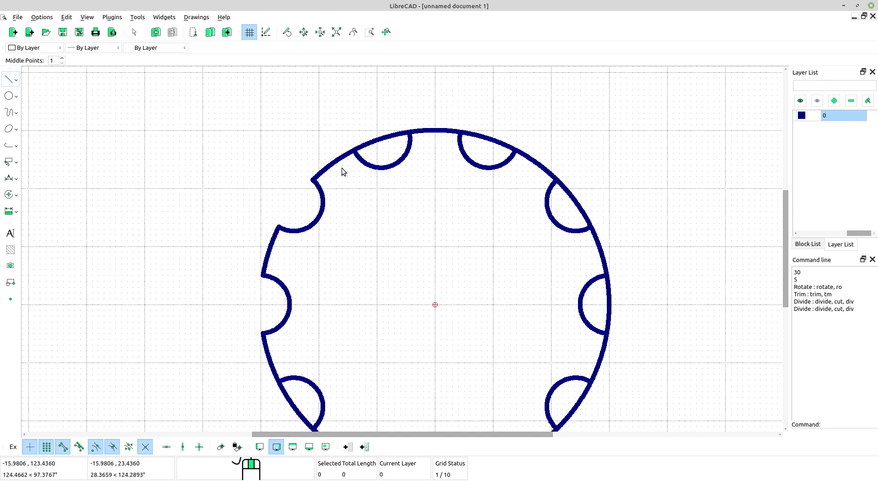
left_click(328, 151)
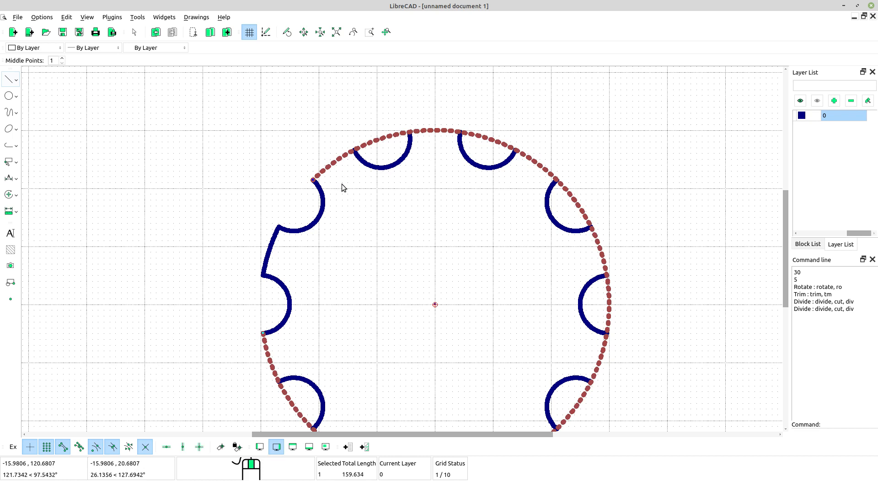
key("Delete")
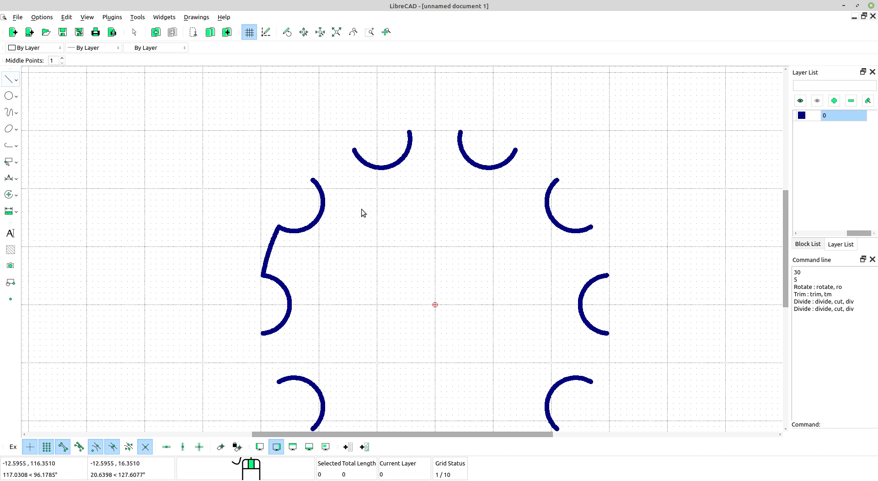
- Start rotating the short arc between the leftmost and upper-left half circles, with the rotation center at the pattern's center (0, 100)
scroll(297, 261, "up", 1)
scroll(300, 263, "down", 1)
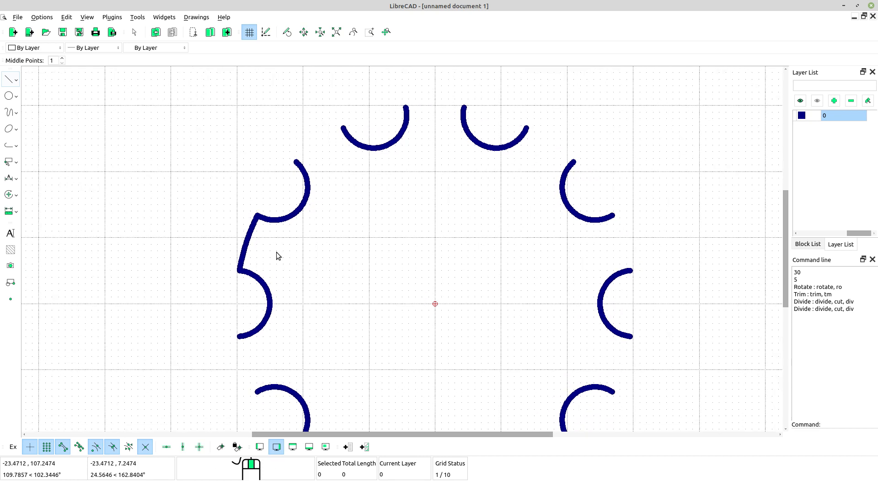
left_click(243, 236)
scroll(242, 237, "down", 1)
scroll(242, 237, "down", 2)
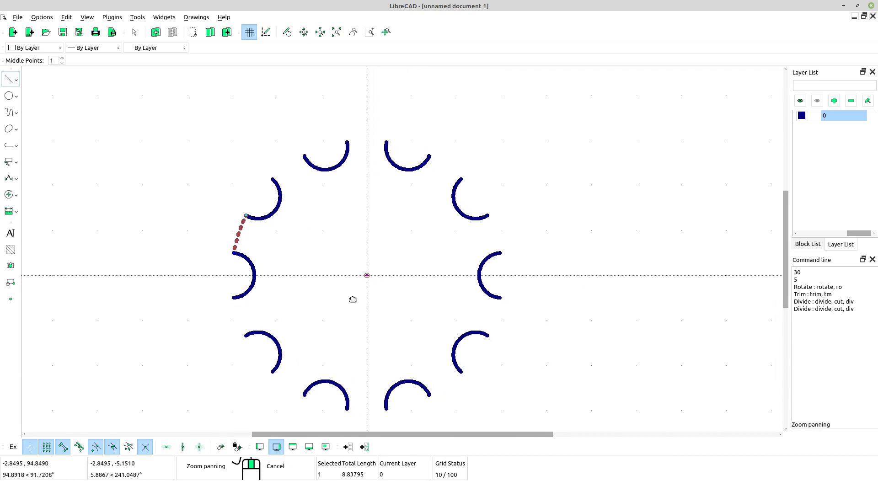
left_click(10, 196)
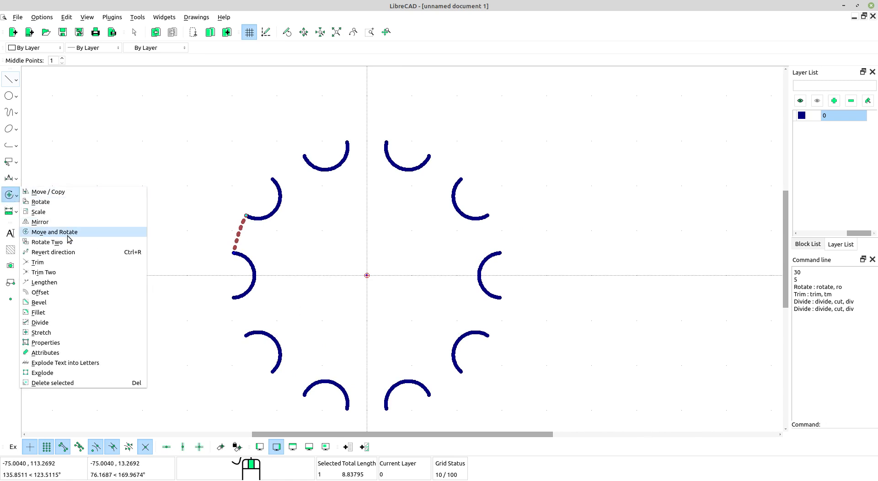
left_click(41, 201)
scroll(372, 262, "down", 2)
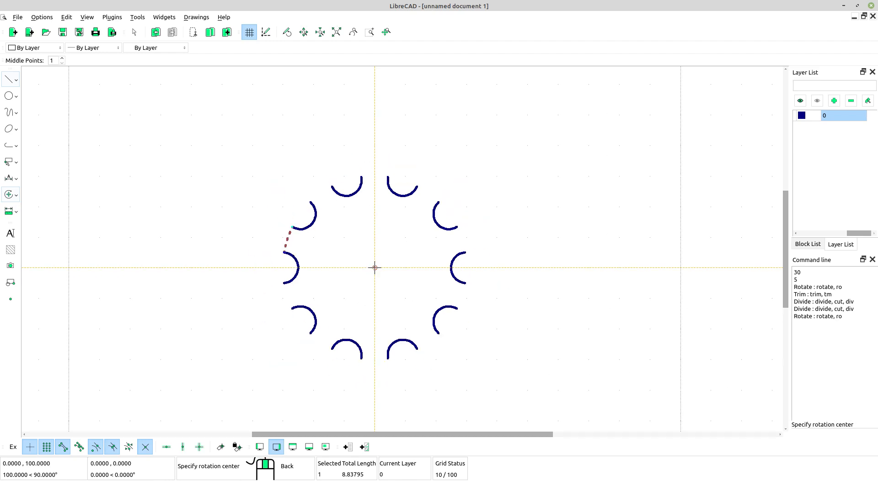
left_click(375, 268)
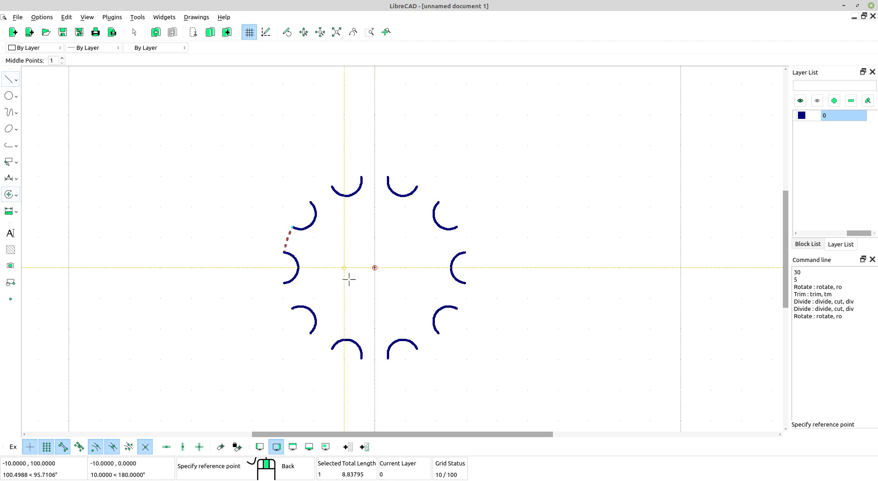
- Set the rotation's reference point on the short arc and its target point at (-17, 124), in the next gap between half circles
scroll(310, 249, "up", 2)
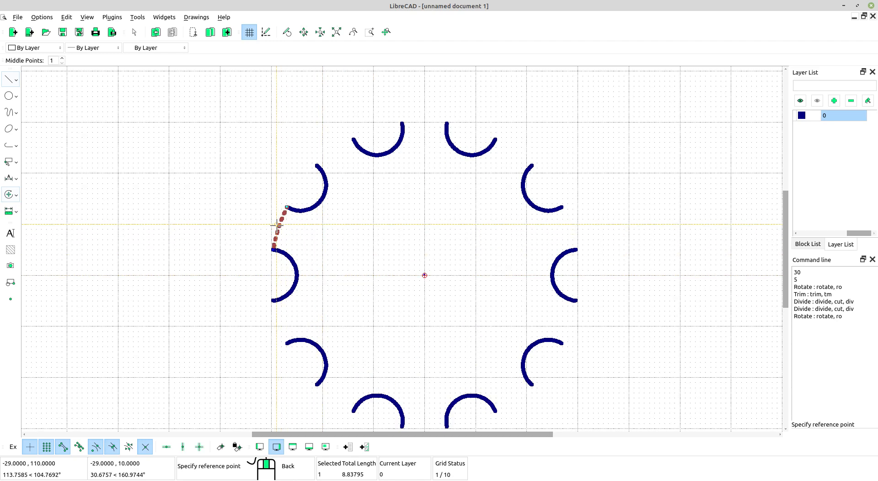
scroll(279, 227, "up", 4)
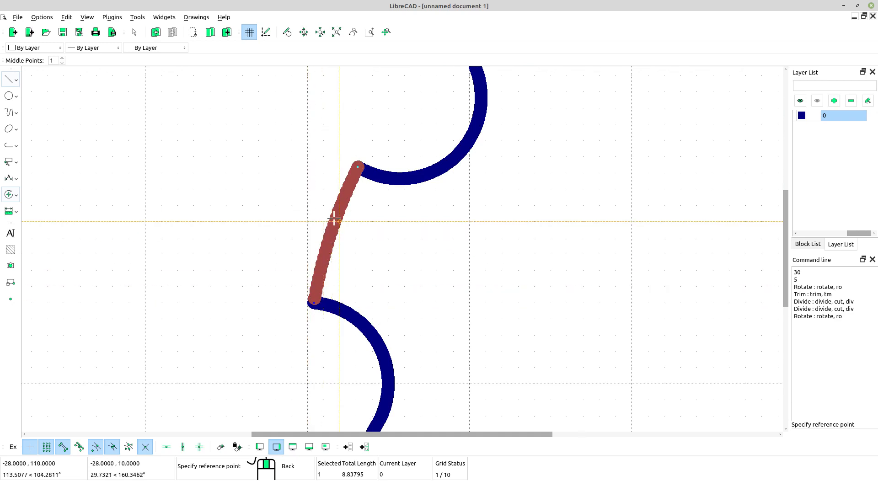
left_click(333, 233)
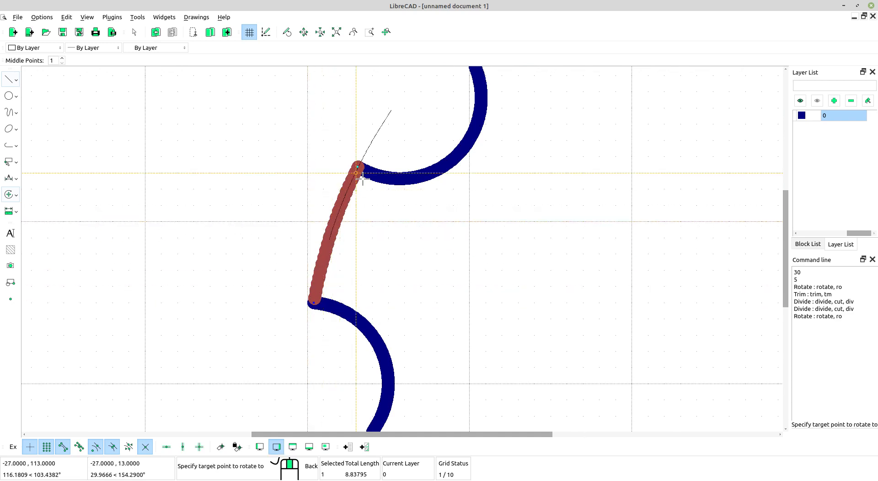
scroll(388, 223, "down", 4)
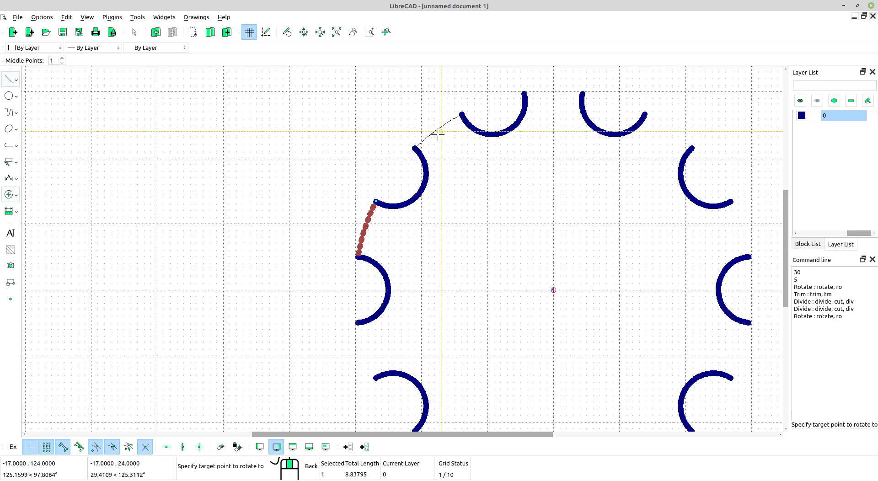
middle_click_drag(478, 200, 262, 310)
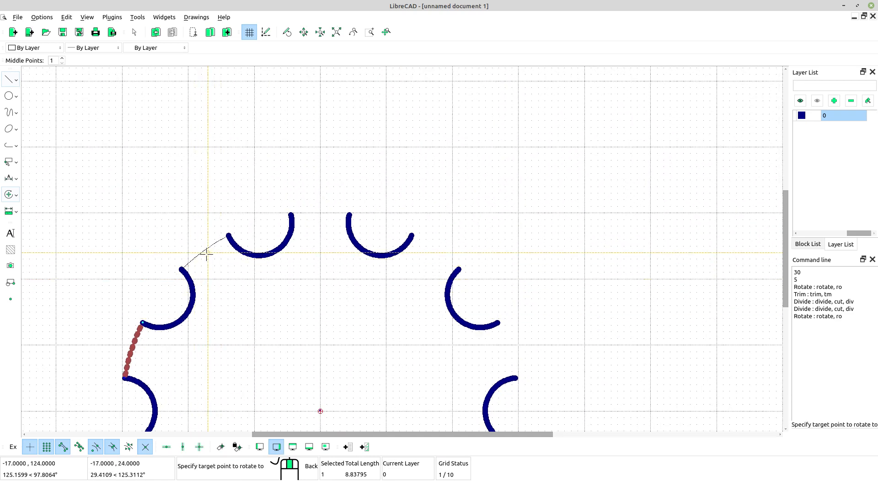
left_click(207, 254)
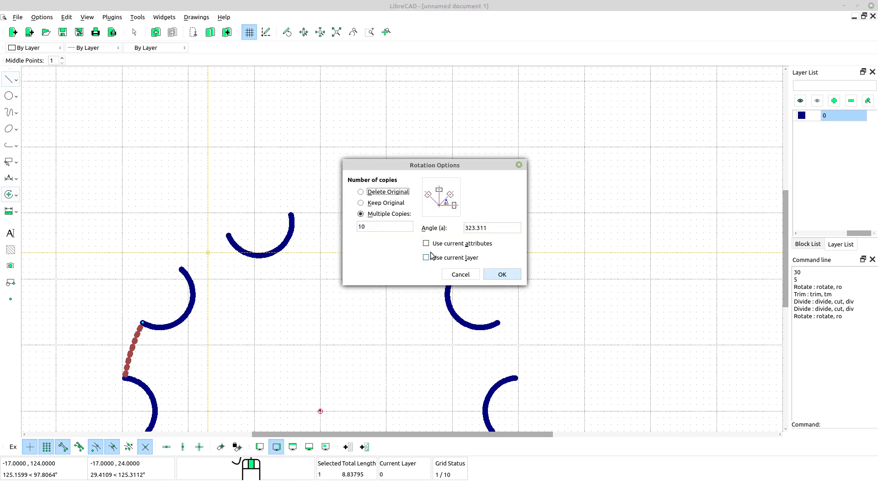
- Create 10 rotated copies of the short arc at an angle of 36 degrees to close the gaps between the half circles
double_click(368, 227)
double_click(491, 228)
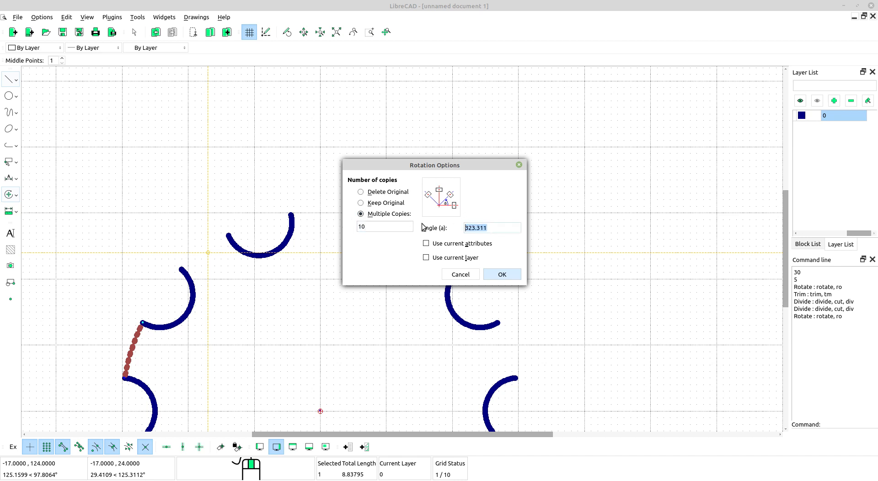
type("36")
left_click(505, 274)
scroll(505, 273, "down", 3)
middle_click_drag(505, 274, 532, 214)
scroll(378, 227, "up", 2)
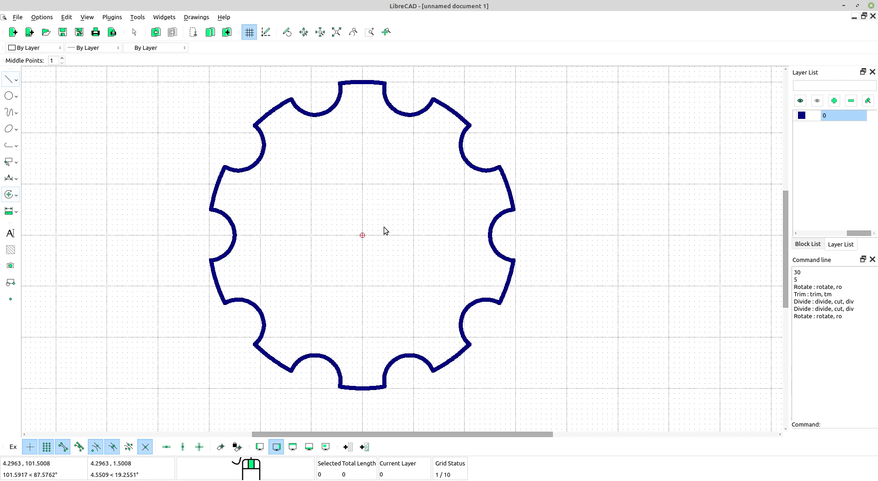
scroll(412, 273, "down", 2)
middle_click_drag(412, 273, 427, 297)
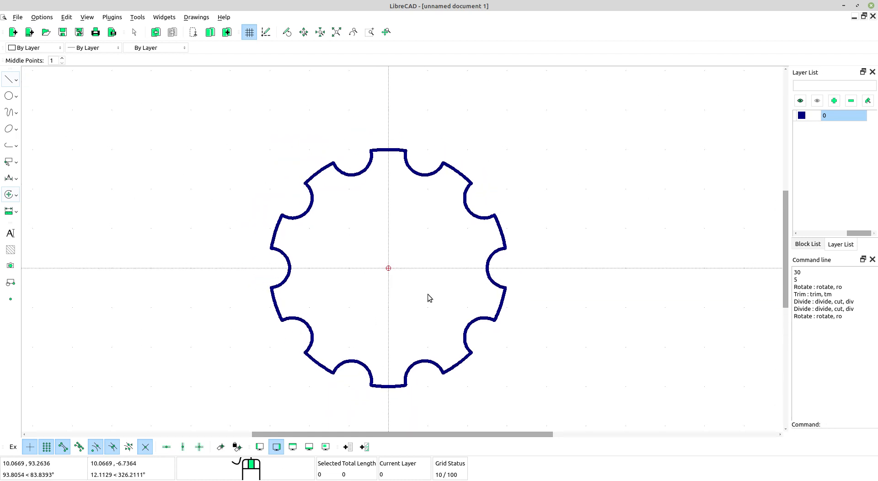